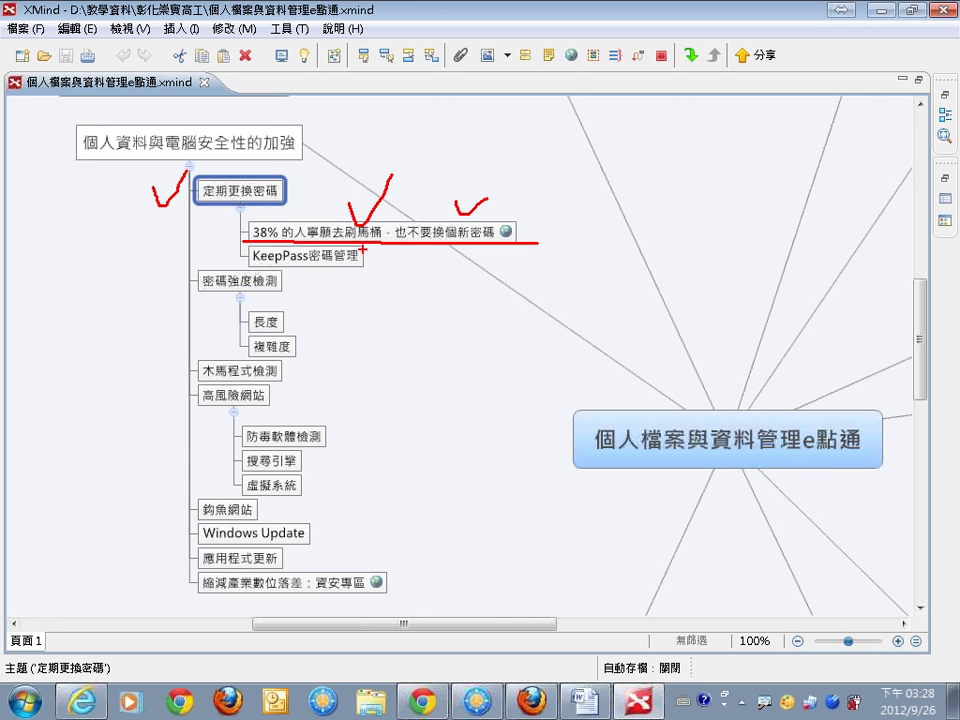
Select the KeepPass密碼管理 topic in XMind, then bring up the browser's 資安專區 page.
{"action": "mouse_move", "coordinate": [253, 264]}
{"action": "left_mouse_down"}
{"action": "mouse_move", "coordinate": [391, 264]}
{"action": "mouse_move", "coordinate": [443, 243]}
{"action": "left_mouse_up"}
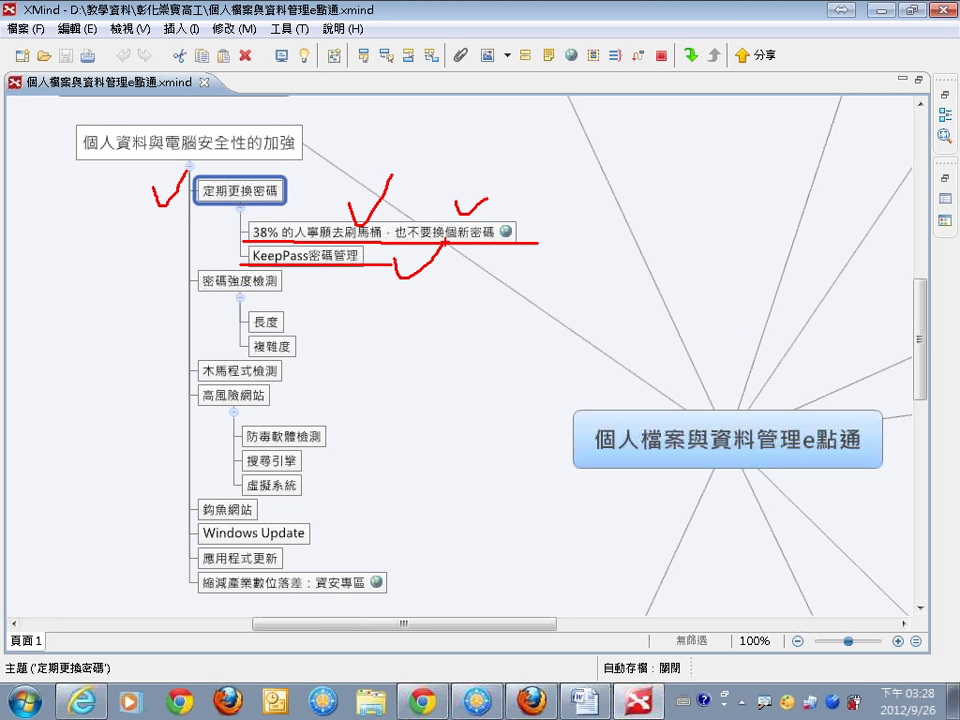
{"action": "key", "text": "Escape"}
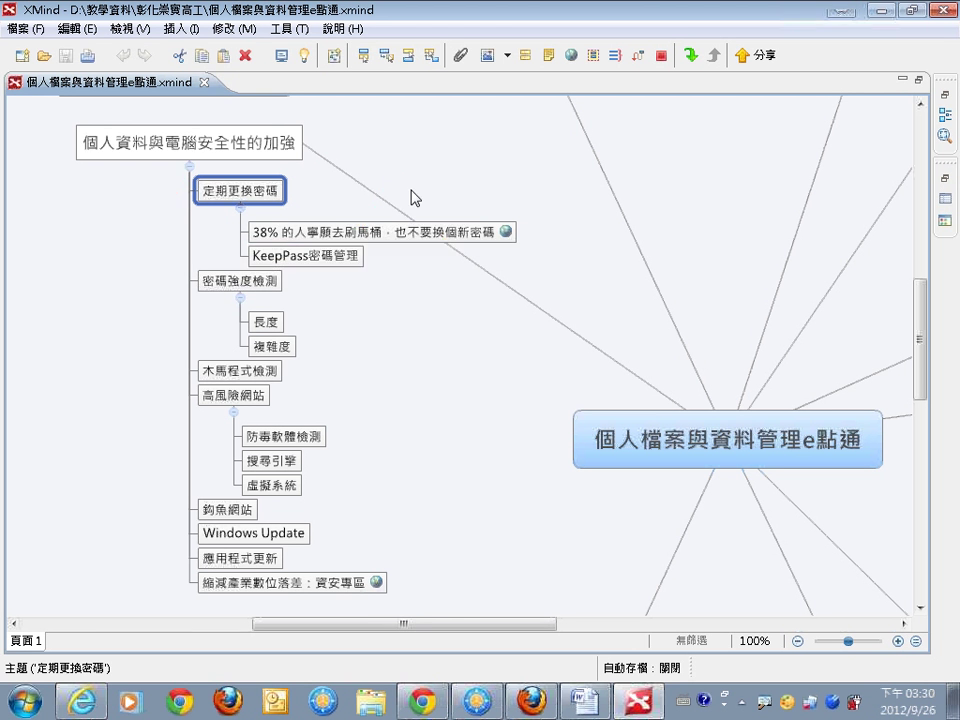
{"action": "left_click", "coordinate": [347, 255]}
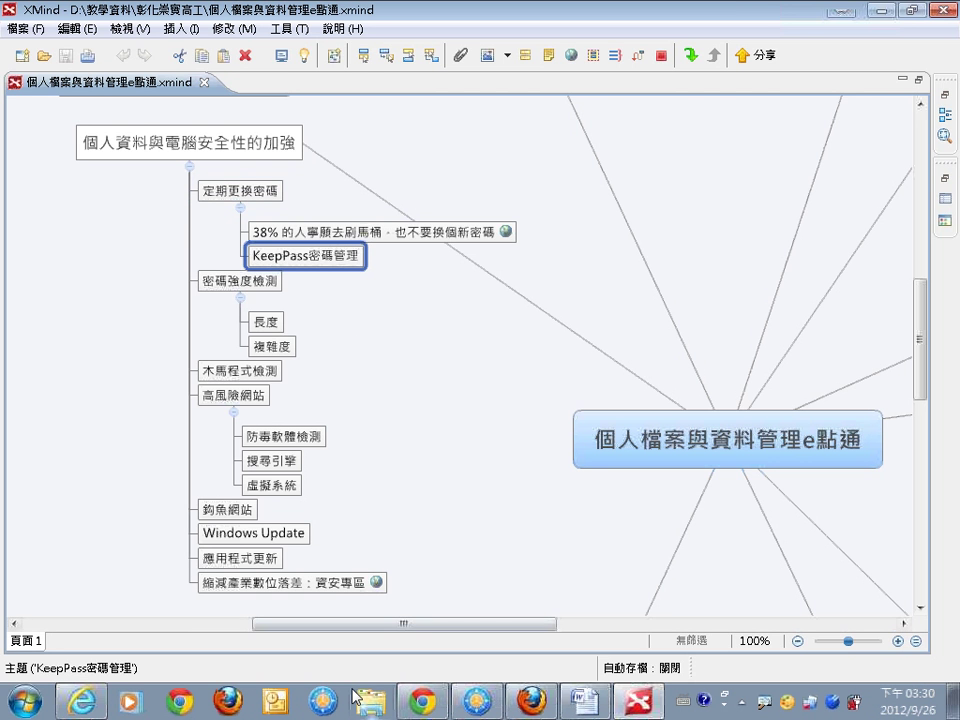
{"action": "left_click", "coordinate": [81, 701]}
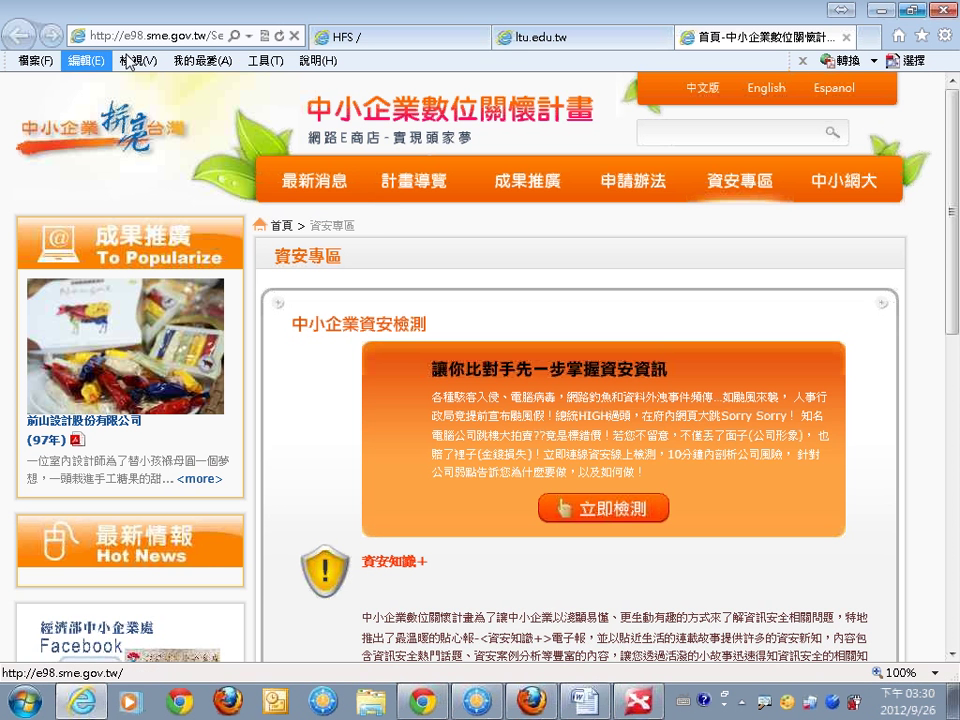
On the HFS server, browse from 嚴選免費軟體區 into the KeePassPortable密碼管理 folder.
{"action": "left_click", "coordinate": [350, 38]}
{"action": "left_click", "coordinate": [113, 200]}
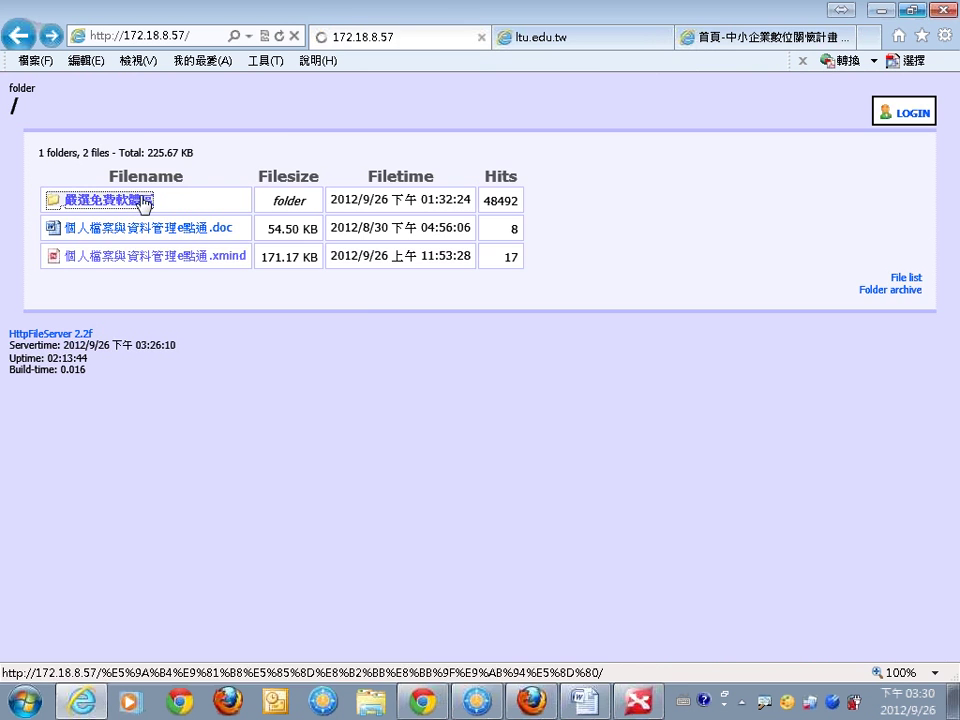
{"action": "left_click", "coordinate": [107, 340]}
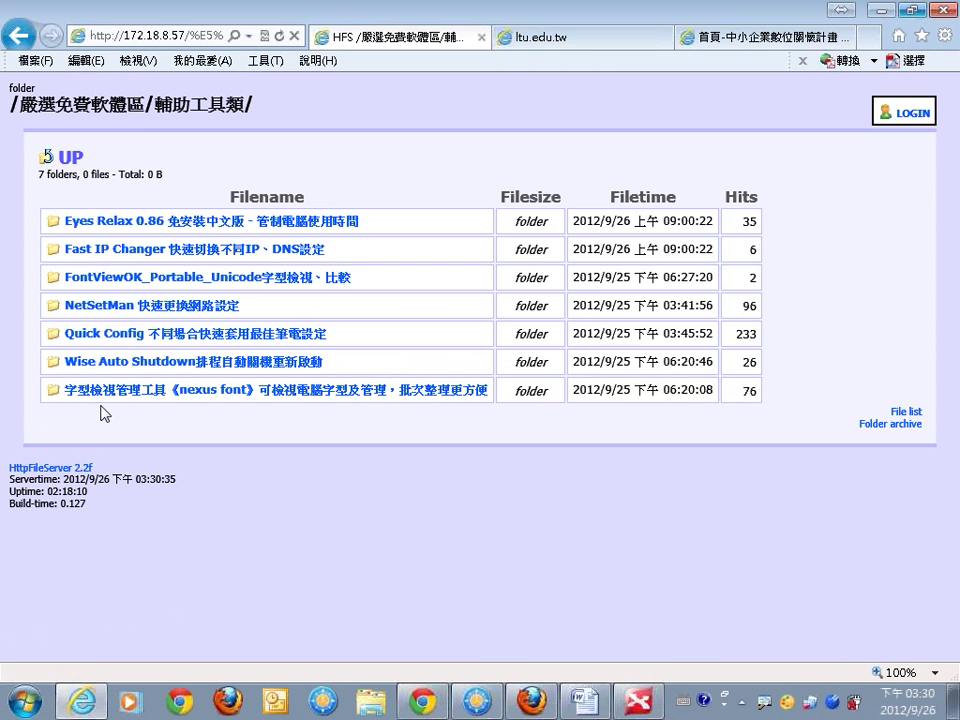
{"action": "left_click", "coordinate": [20, 46]}
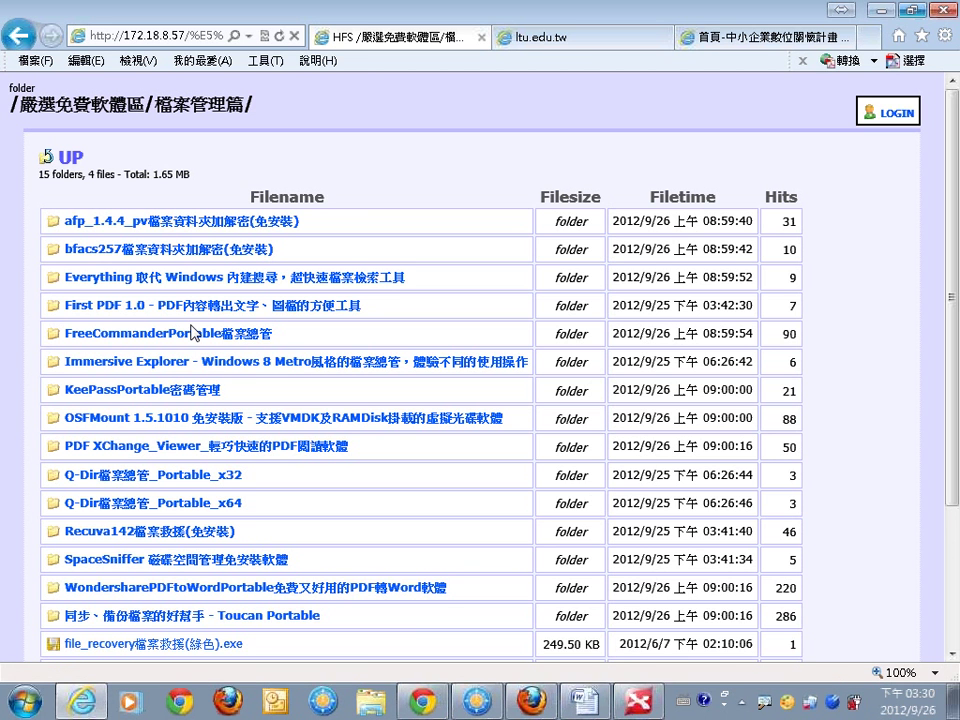
{"action": "left_click", "coordinate": [183, 400]}
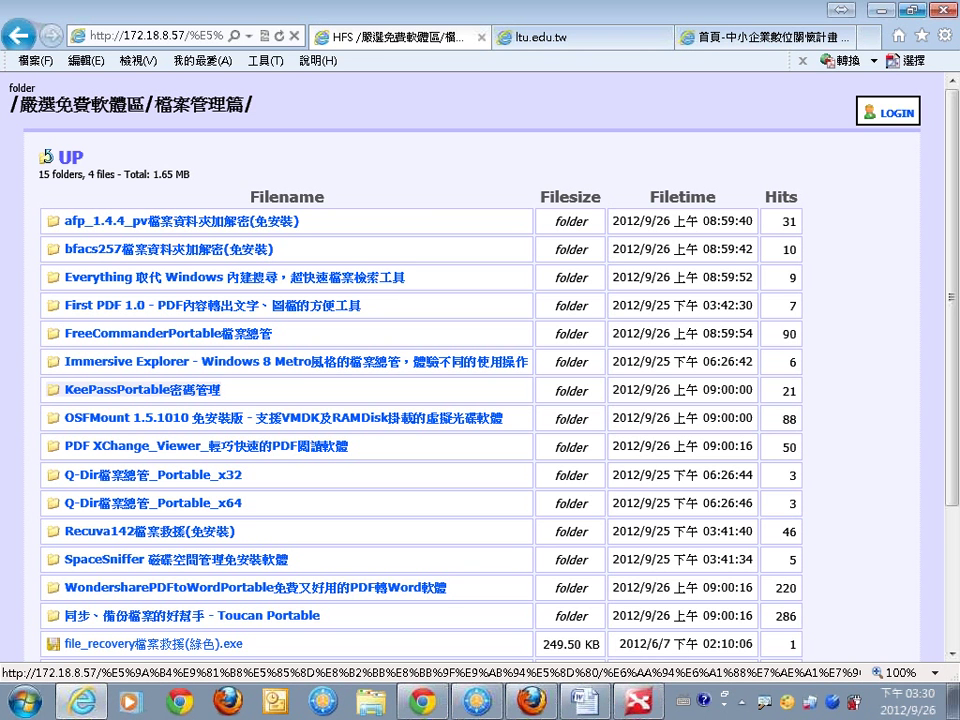
{"action": "left_click_drag", "start_coordinate": [147, 117], "coordinate": [265, 115]}
{"action": "left_click_drag", "start_coordinate": [42, 401], "coordinate": [224, 400]}
{"action": "left_click", "coordinate": [183, 393]}
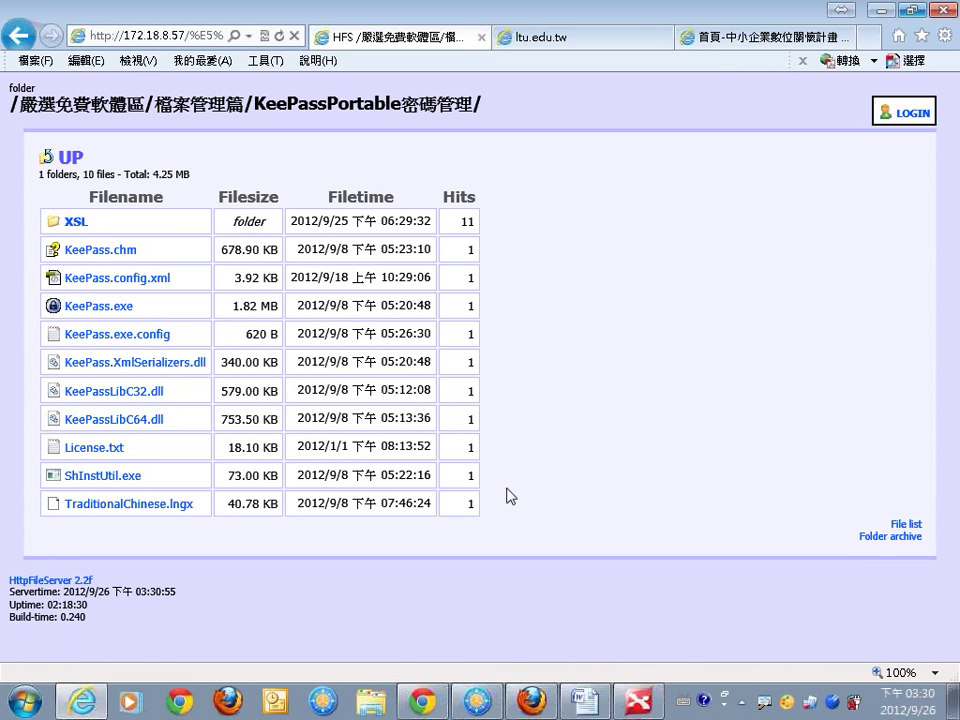
Save the folder as a .tar archive to RAMDISK (F:) and open its containing folder.
{"action": "left_click", "coordinate": [880, 540]}
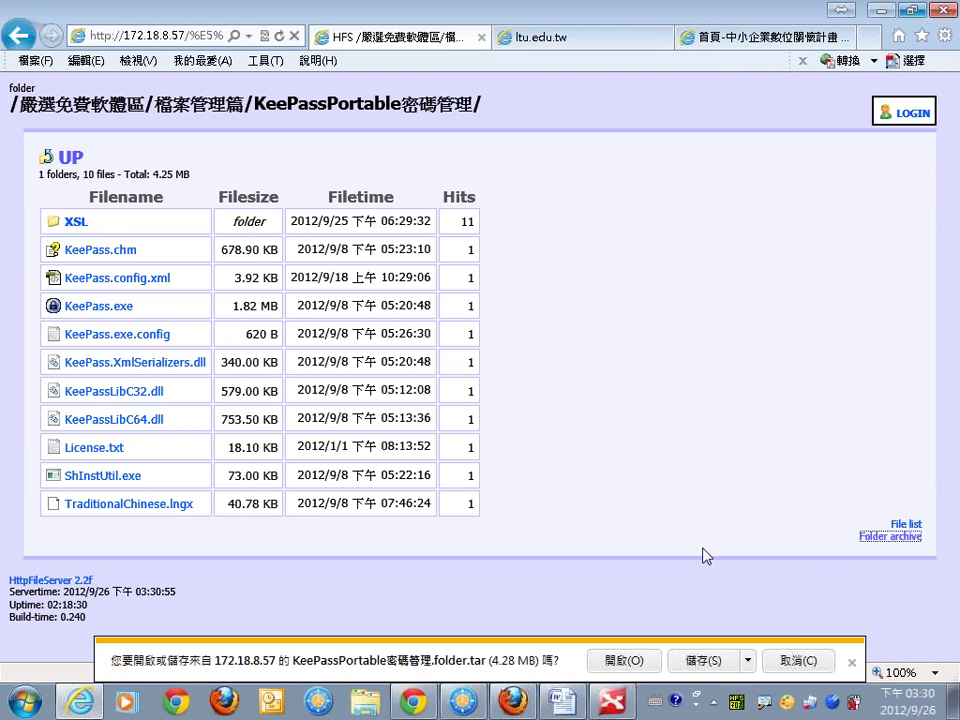
{"action": "left_click", "coordinate": [748, 661]}
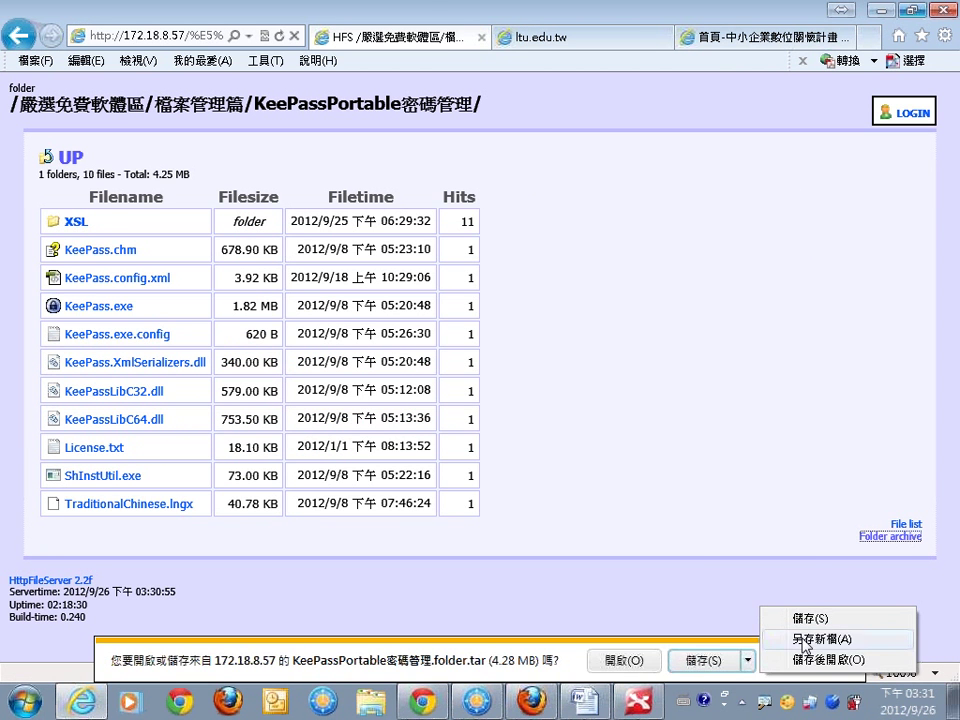
{"action": "left_click", "coordinate": [812, 639]}
{"action": "left_click", "coordinate": [481, 418]}
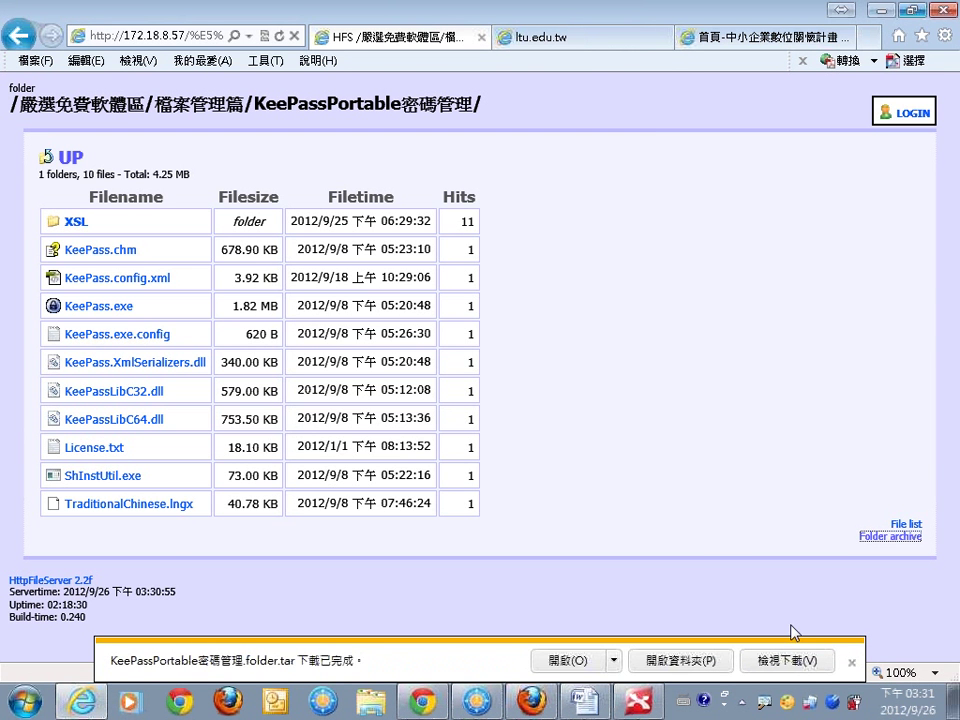
{"action": "left_click", "coordinate": [700, 660]}
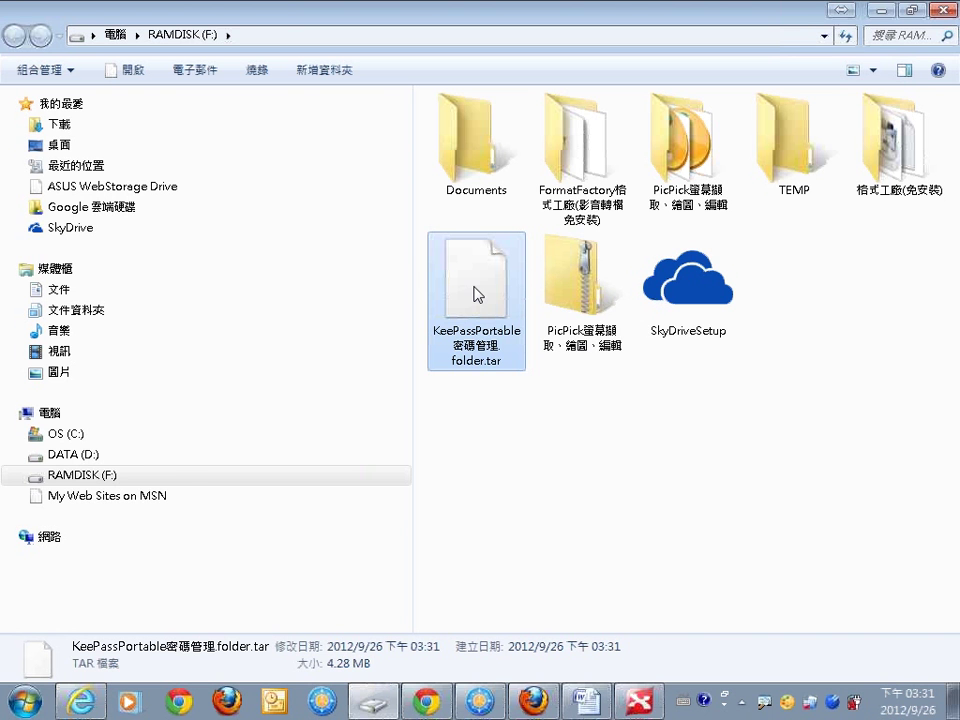
Extract the .tar here with 7-Zip and run KeePass.exe from the KeePassPortable密碼管理 folder.
{"action": "right_click", "coordinate": [476, 294]}
{"action": "mouse_move", "coordinate": [531, 345]}
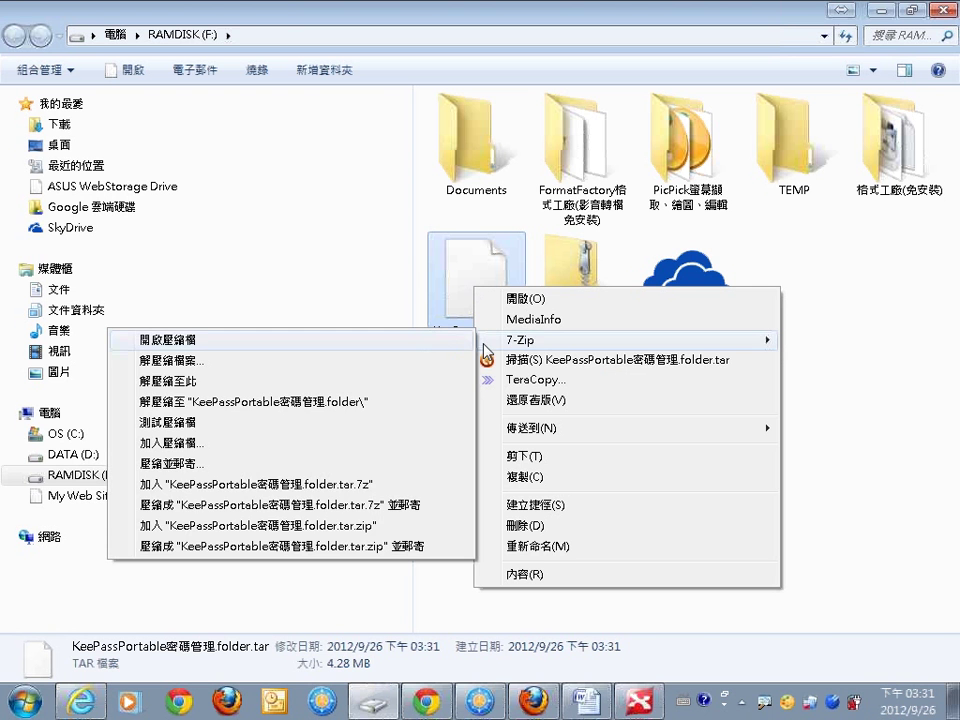
{"action": "left_click", "coordinate": [320, 382]}
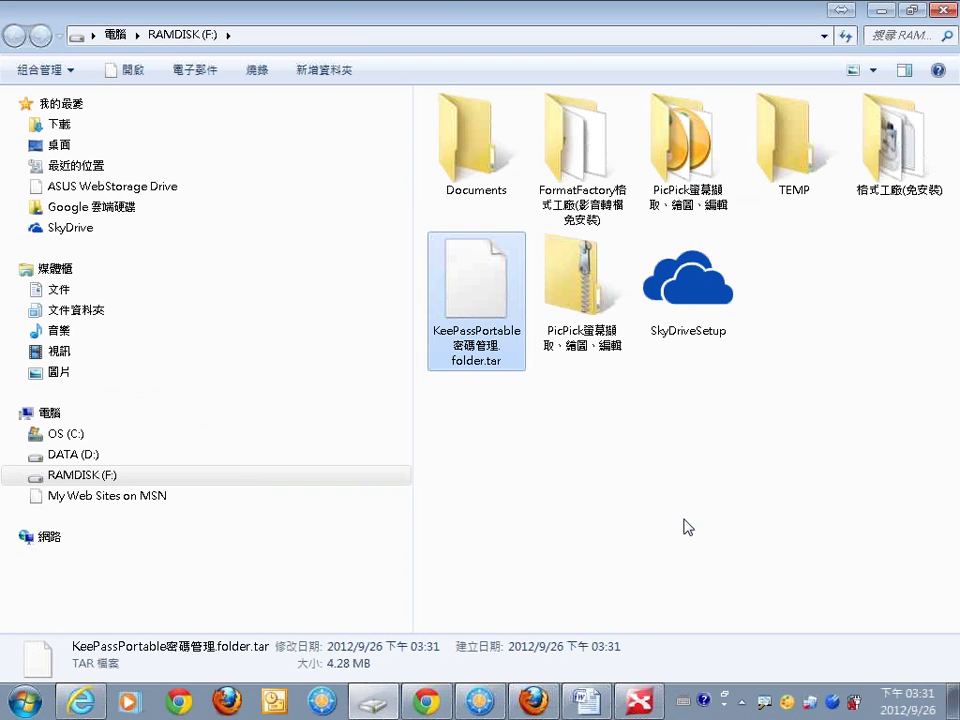
{"action": "double_click", "coordinate": [787, 300]}
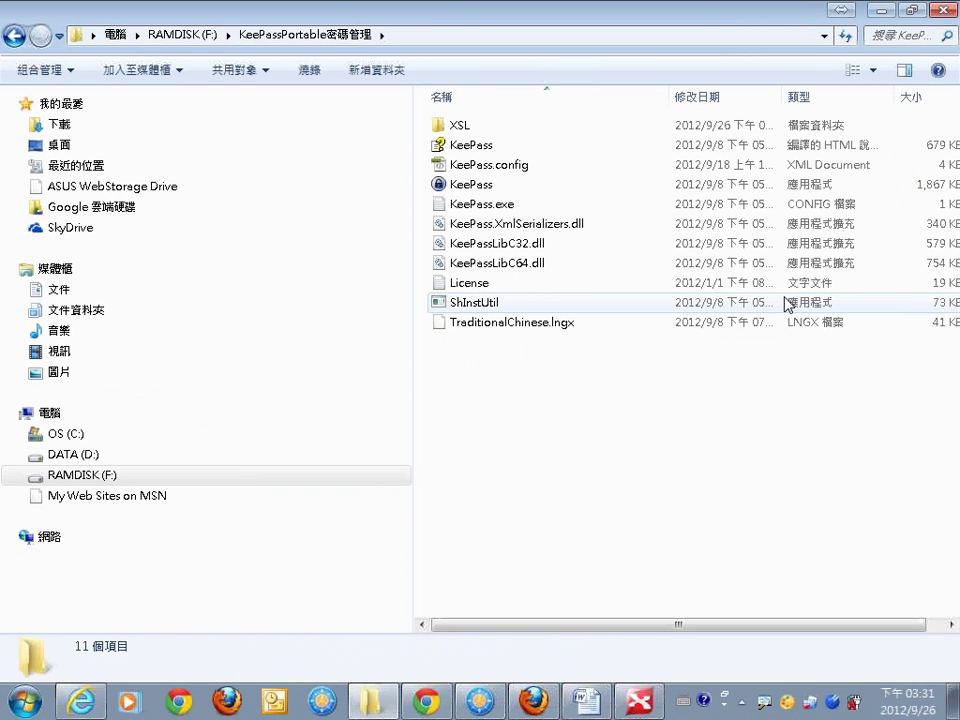
{"action": "left_click", "coordinate": [489, 189]}
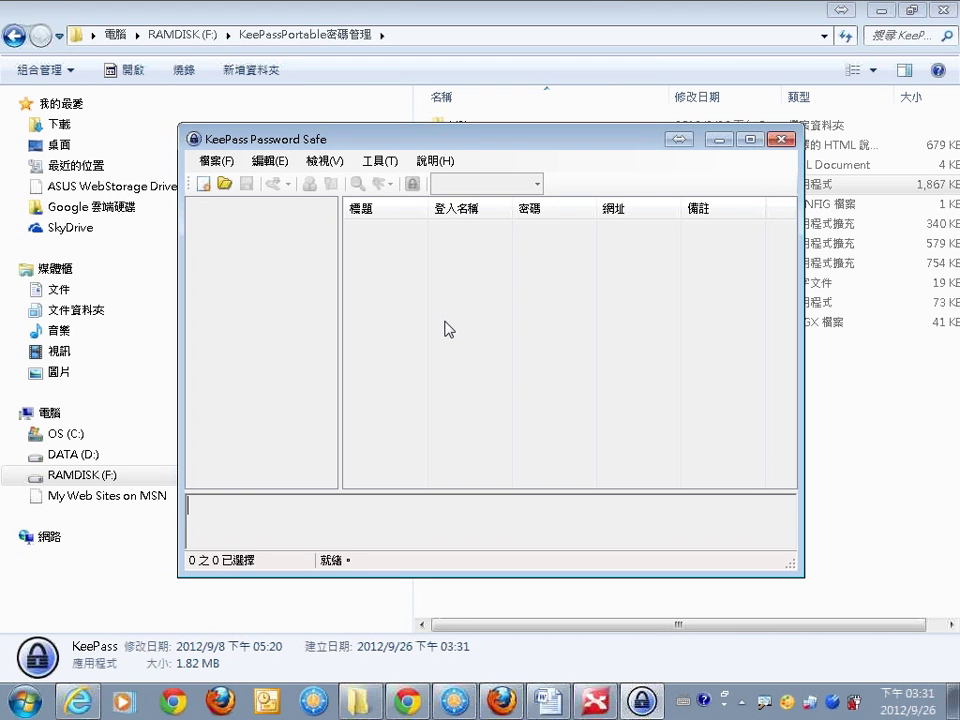
Create a new database named 新資料庫 saved on RAMDISK (F:).
{"action": "left_click", "coordinate": [206, 185]}
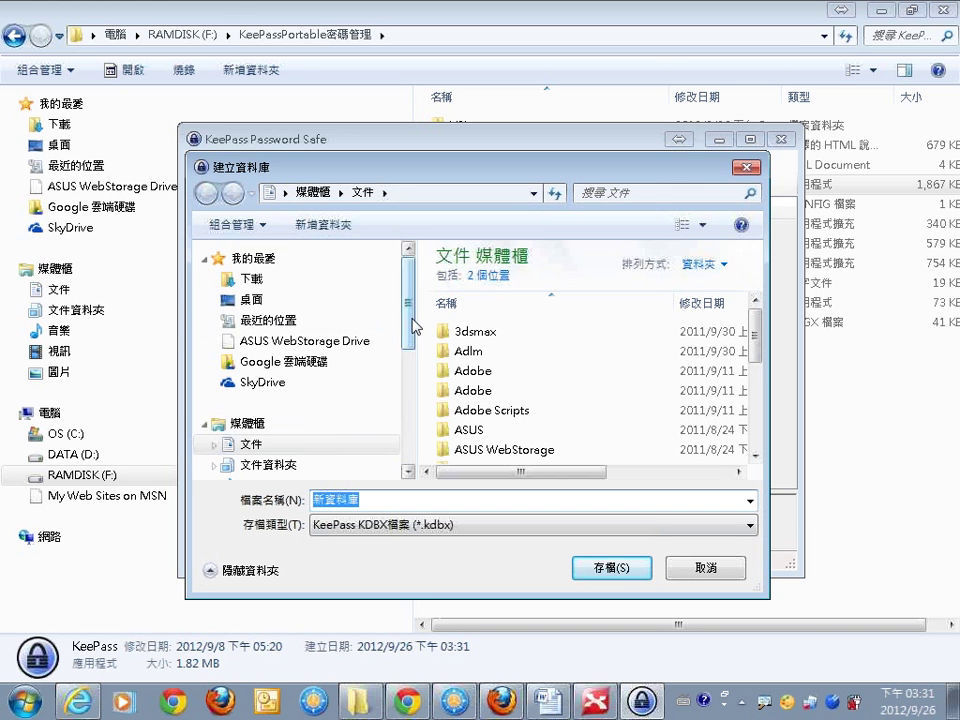
{"action": "left_click_drag", "start_coordinate": [409, 327], "coordinate": [411, 405]}
{"action": "left_click", "coordinate": [333, 437]}
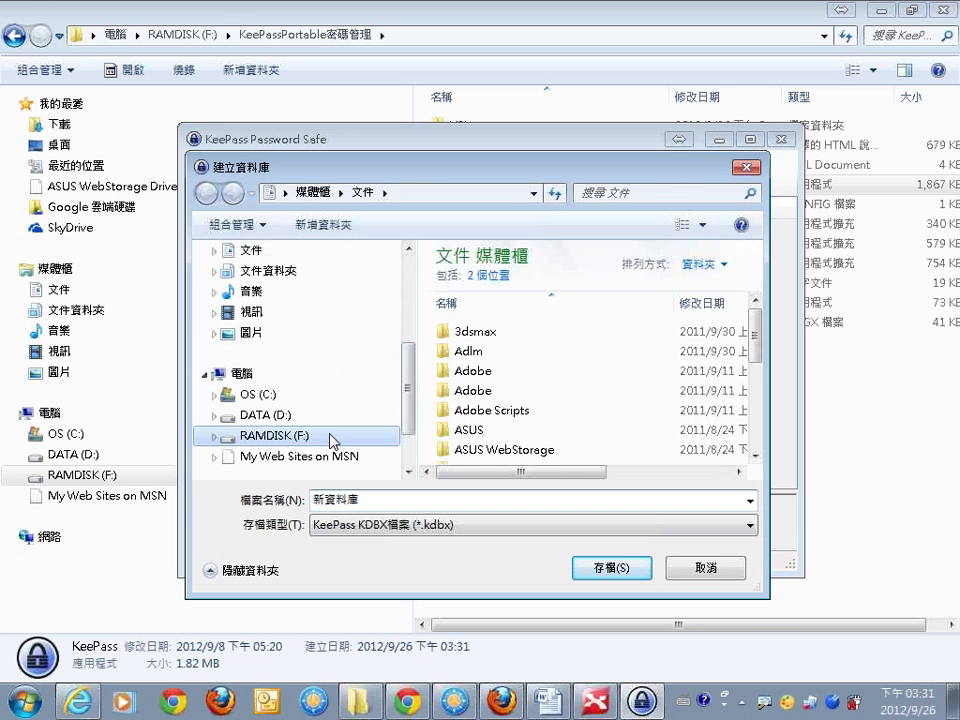
{"action": "left_click", "coordinate": [611, 568]}
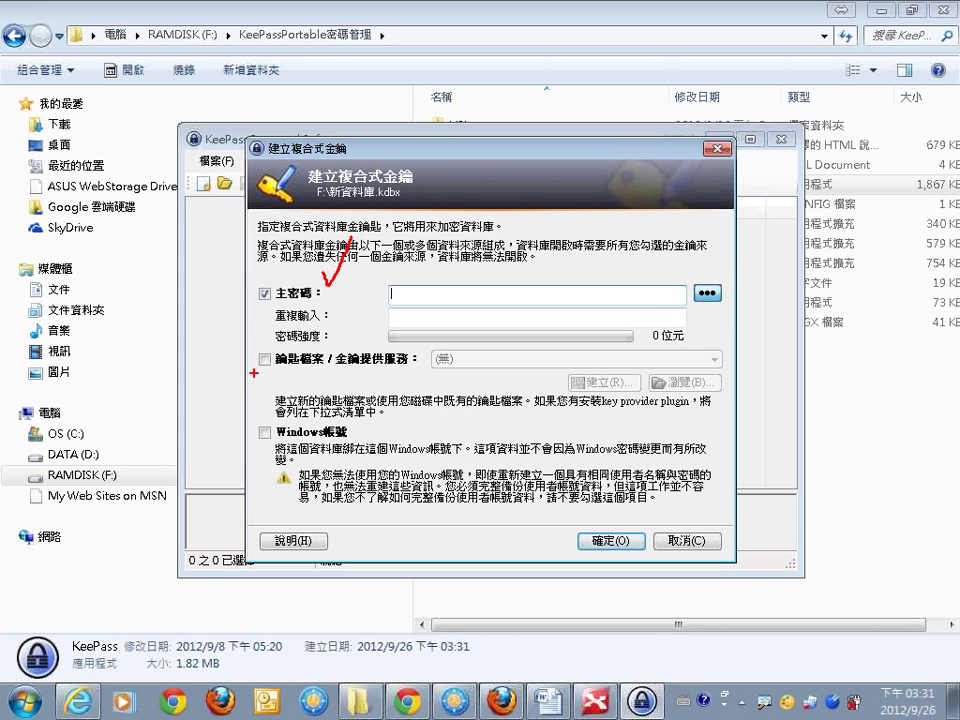
Enter and reveal the master password, confirm it, and accept the default database settings.
{"action": "left_click_drag", "start_coordinate": [254, 373], "coordinate": [416, 373]}
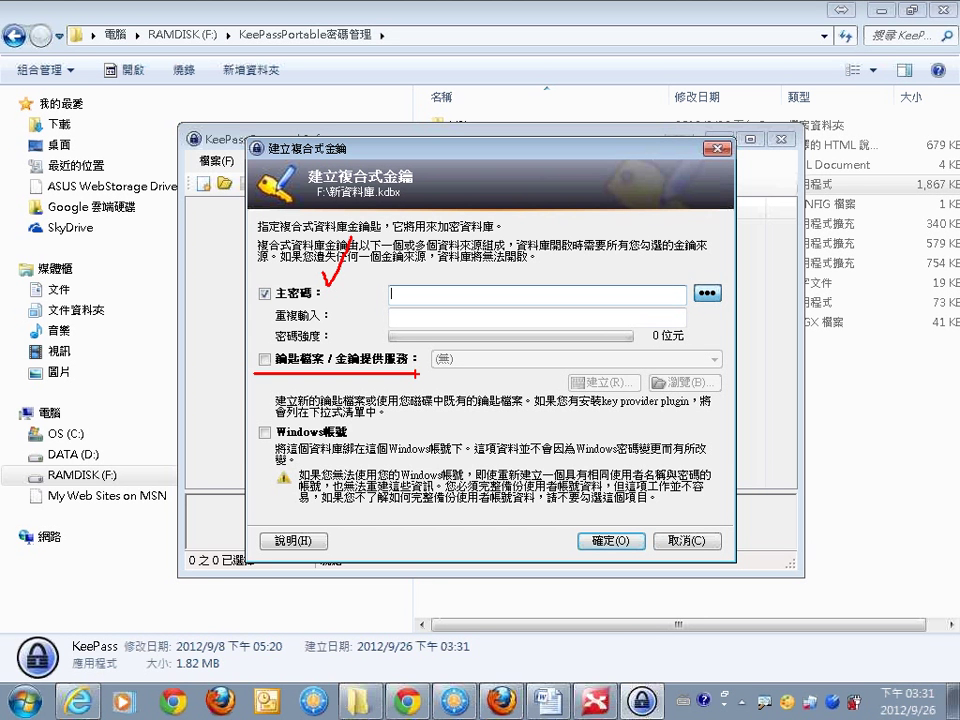
{"action": "type", "text": "123"}
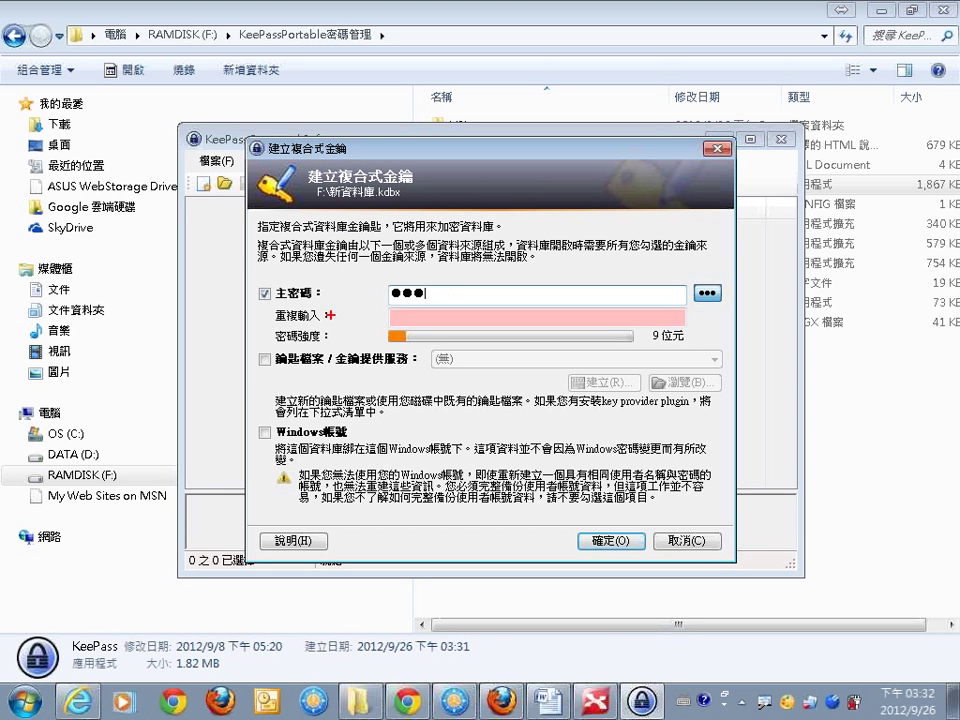
{"action": "left_click_drag", "start_coordinate": [263, 345], "coordinate": [656, 349]}
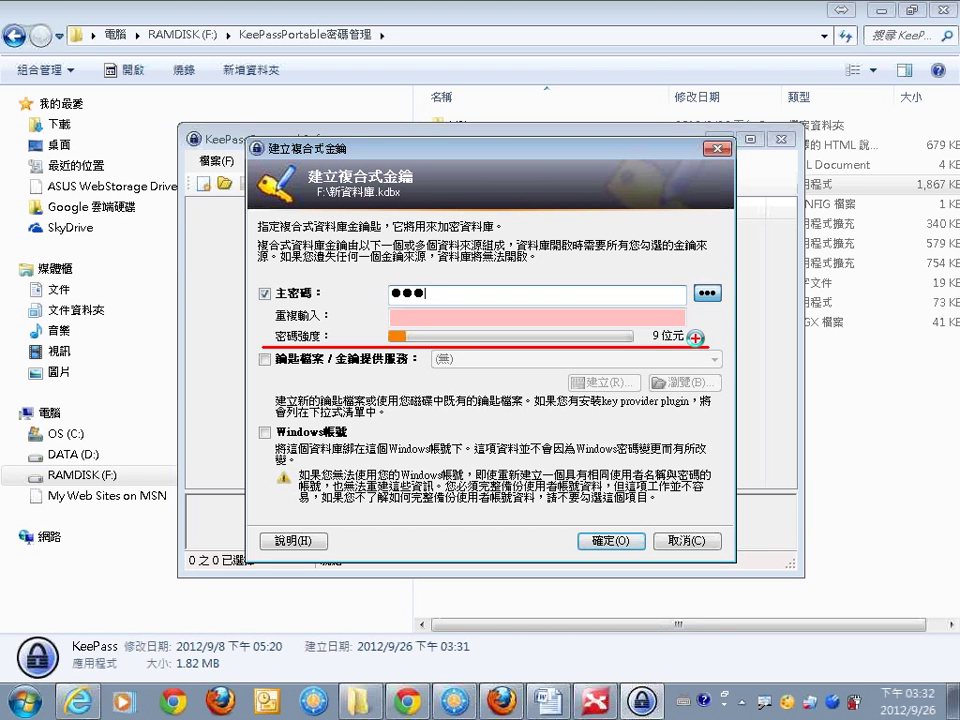
{"action": "key", "text": "Escape"}
{"action": "left_click", "coordinate": [707, 293]}
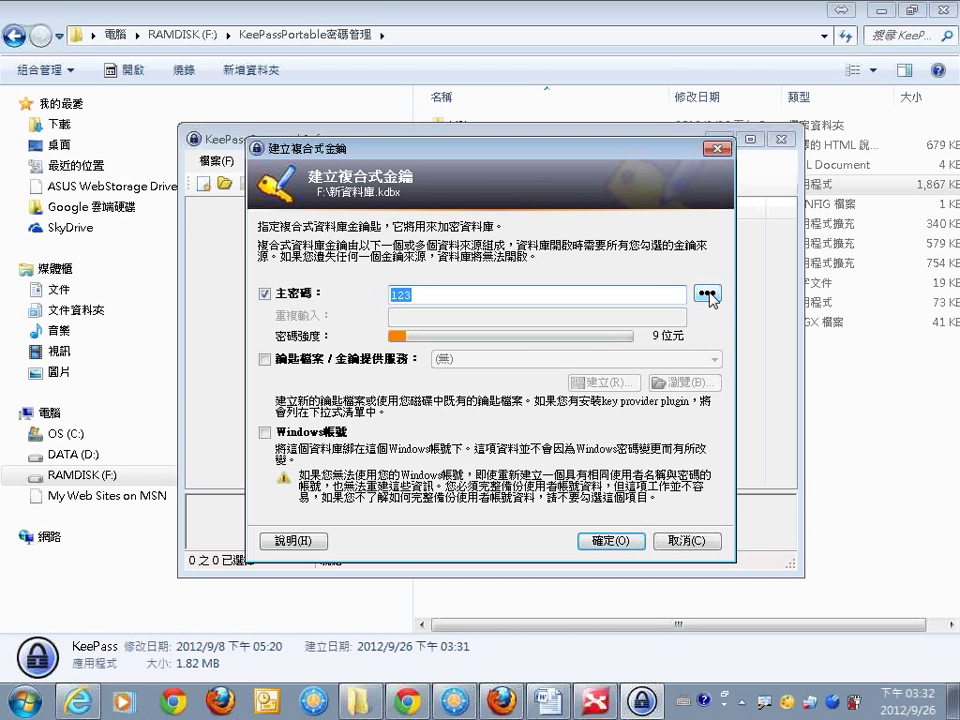
{"action": "left_click", "coordinate": [624, 543]}
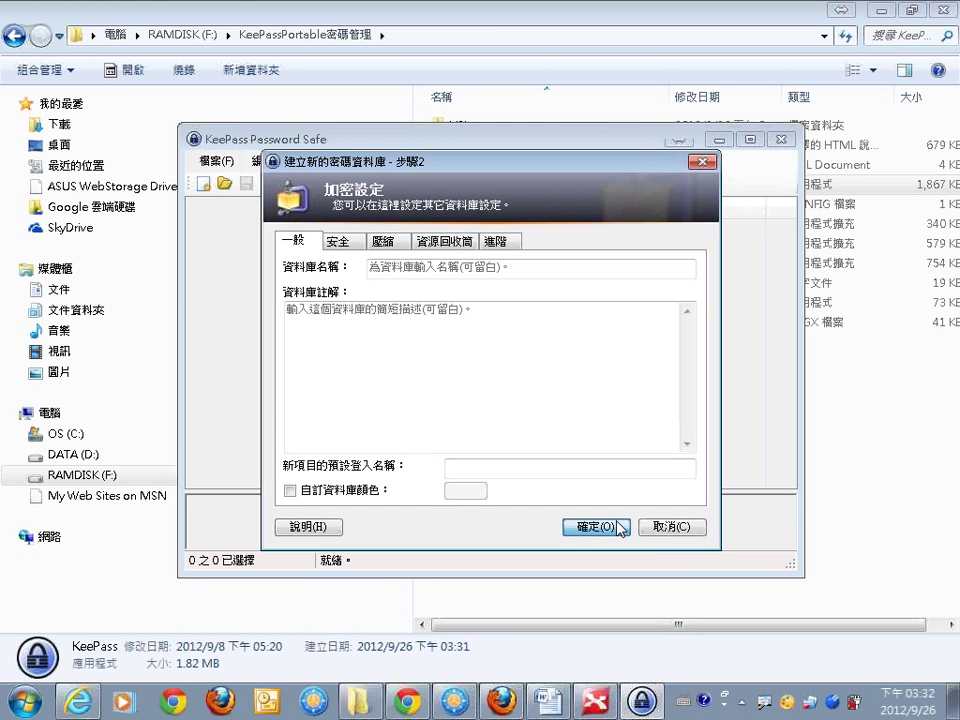
{"action": "left_click", "coordinate": [620, 528]}
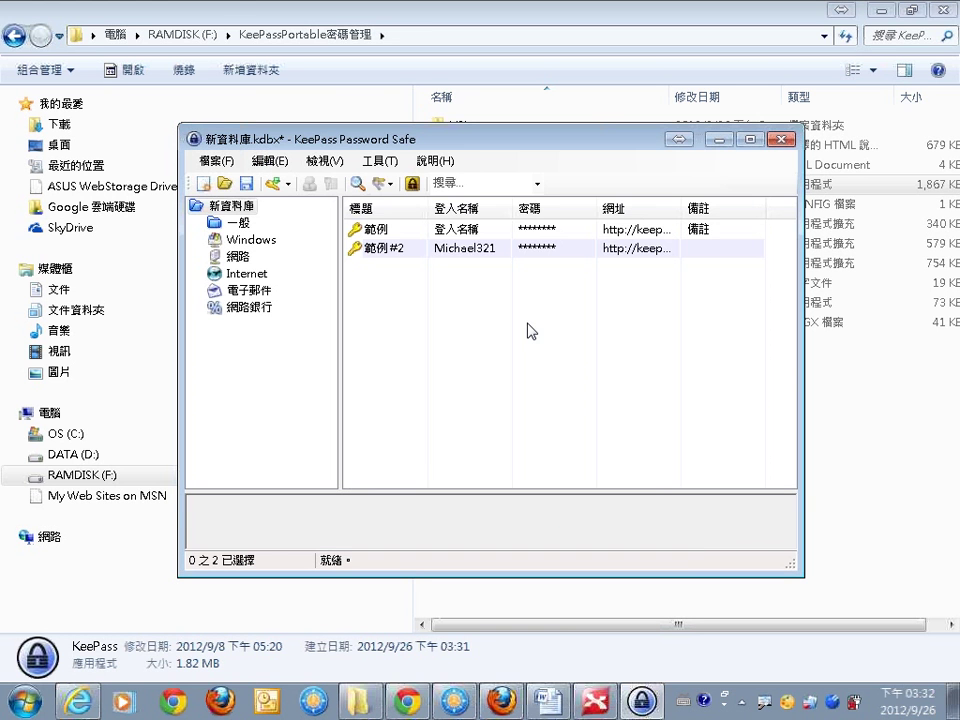
Widen the 登入名稱 column and browse the 一般, Windows, 網路, Internet and 網路銀行 groups.
{"action": "left_click_drag", "start_coordinate": [510, 207], "coordinate": [577, 205]}
{"action": "left_click", "coordinate": [236, 222]}
{"action": "left_click", "coordinate": [248, 240]}
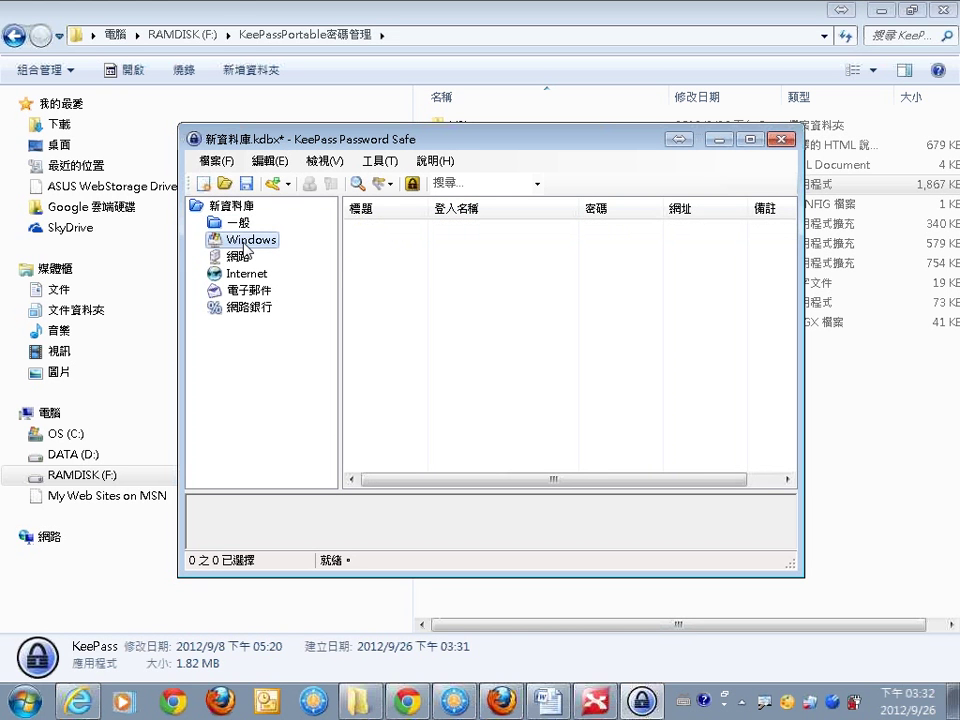
{"action": "left_click", "coordinate": [245, 259]}
{"action": "left_click", "coordinate": [247, 274]}
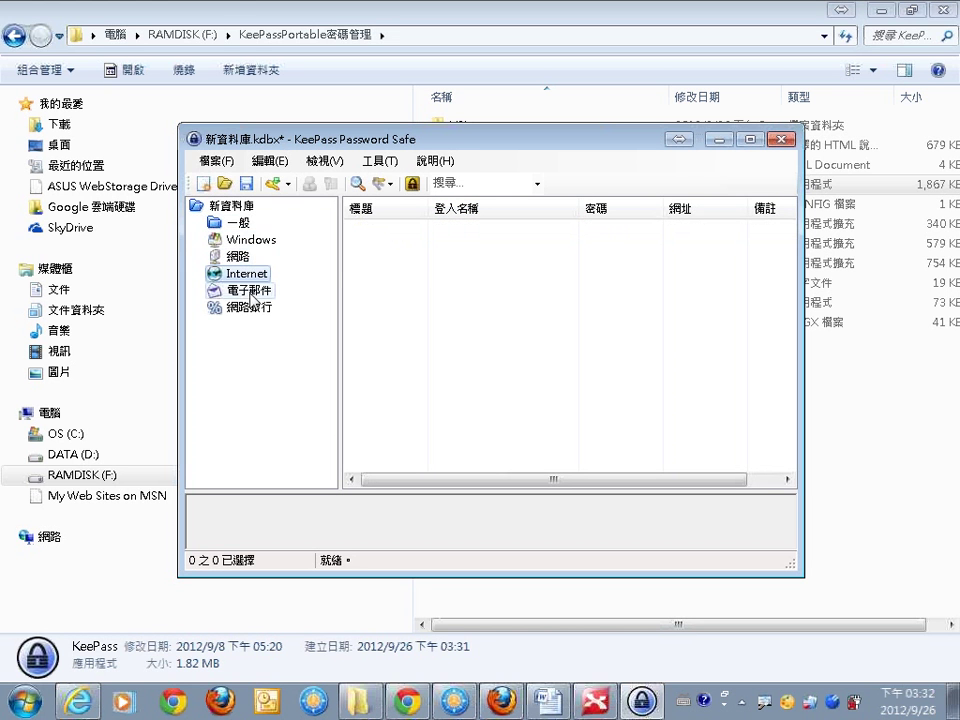
{"action": "left_click", "coordinate": [252, 308]}
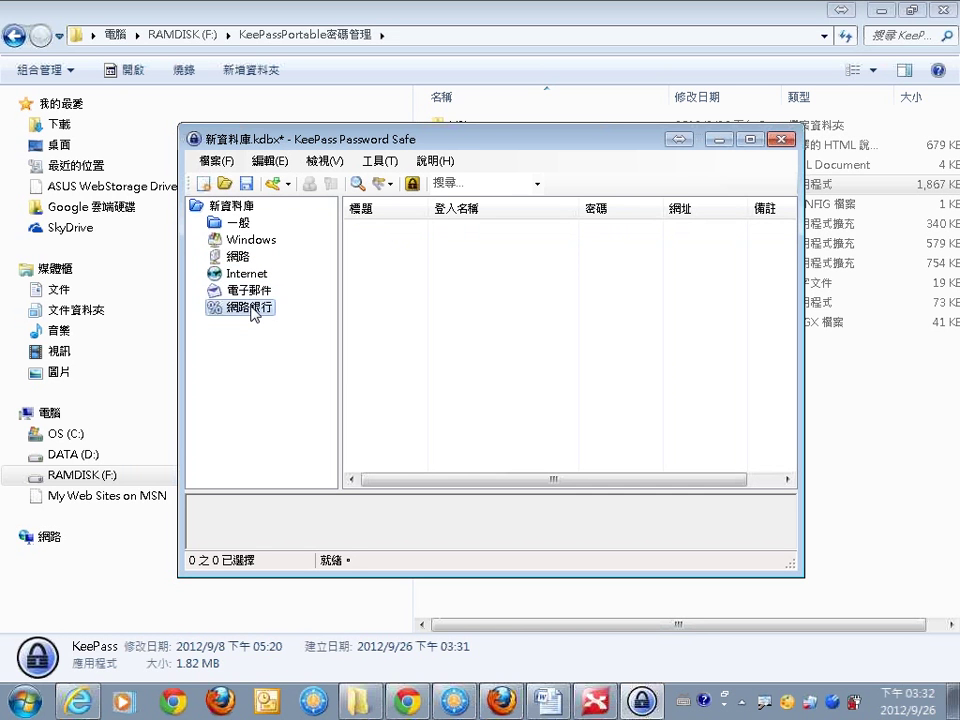
{"action": "left_click", "coordinate": [248, 240]}
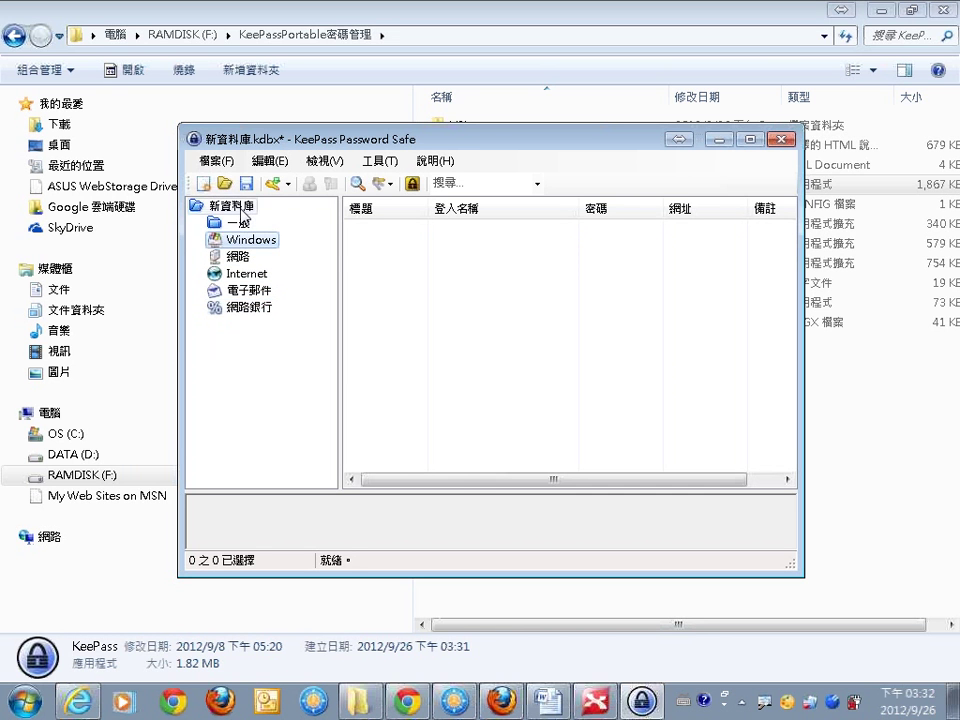
{"action": "left_click", "coordinate": [241, 207]}
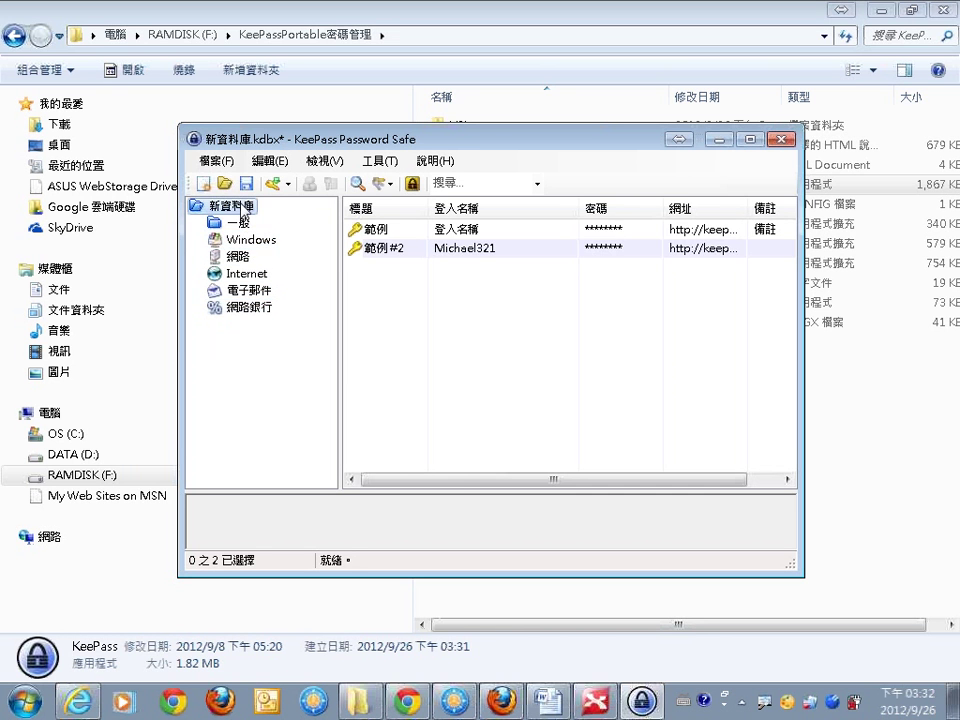
Copy the 範例 entry's username and open that entry for editing.
{"action": "double_click", "coordinate": [441, 237]}
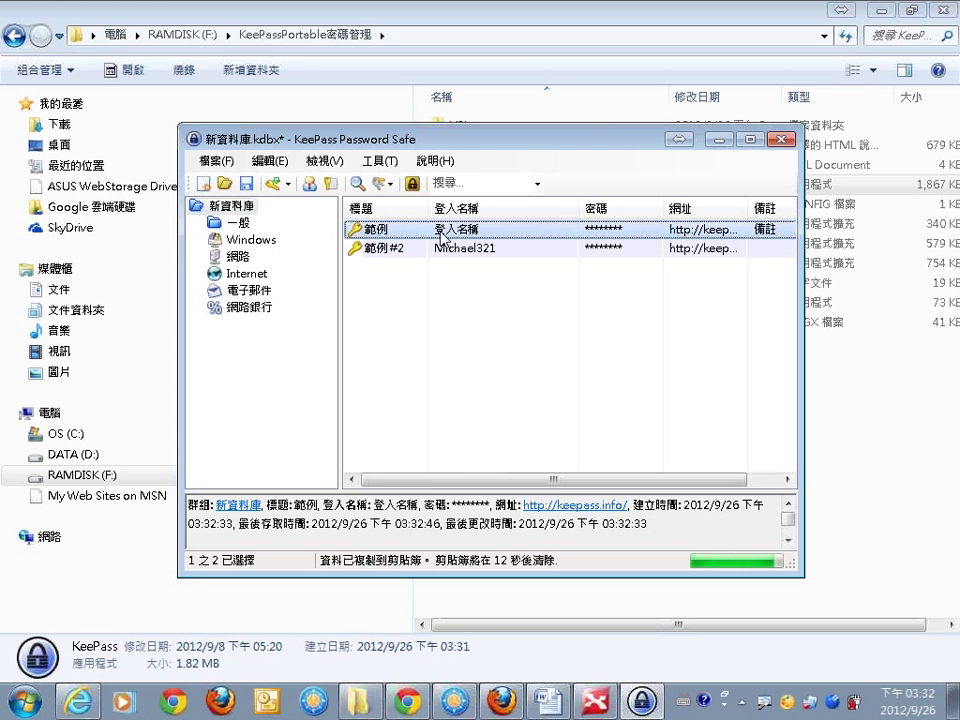
{"action": "right_click", "coordinate": [455, 232]}
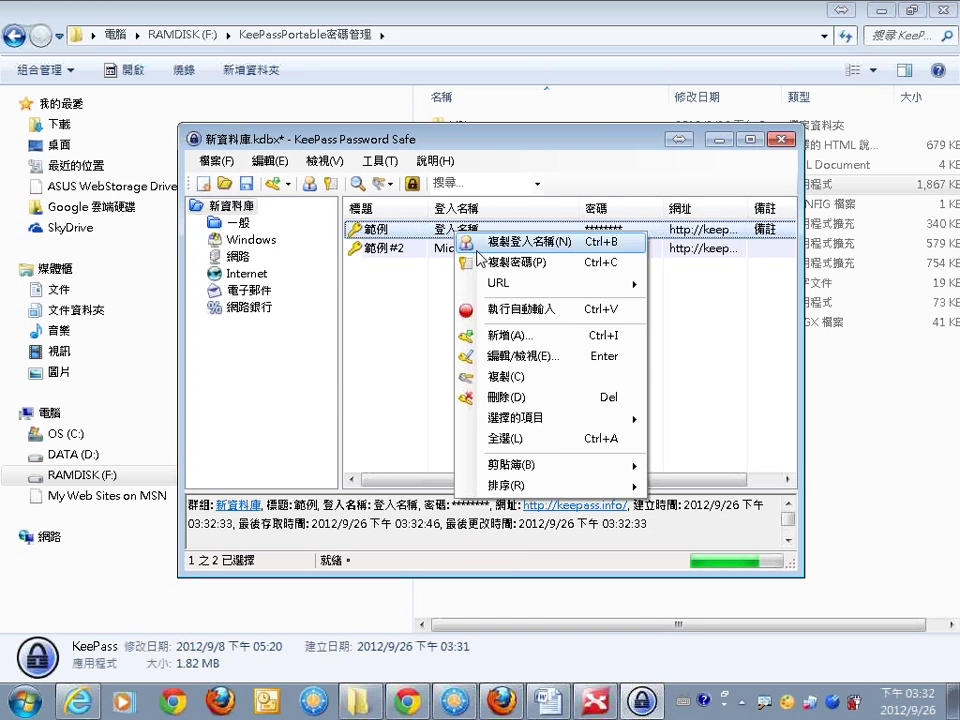
{"action": "left_click", "coordinate": [531, 358]}
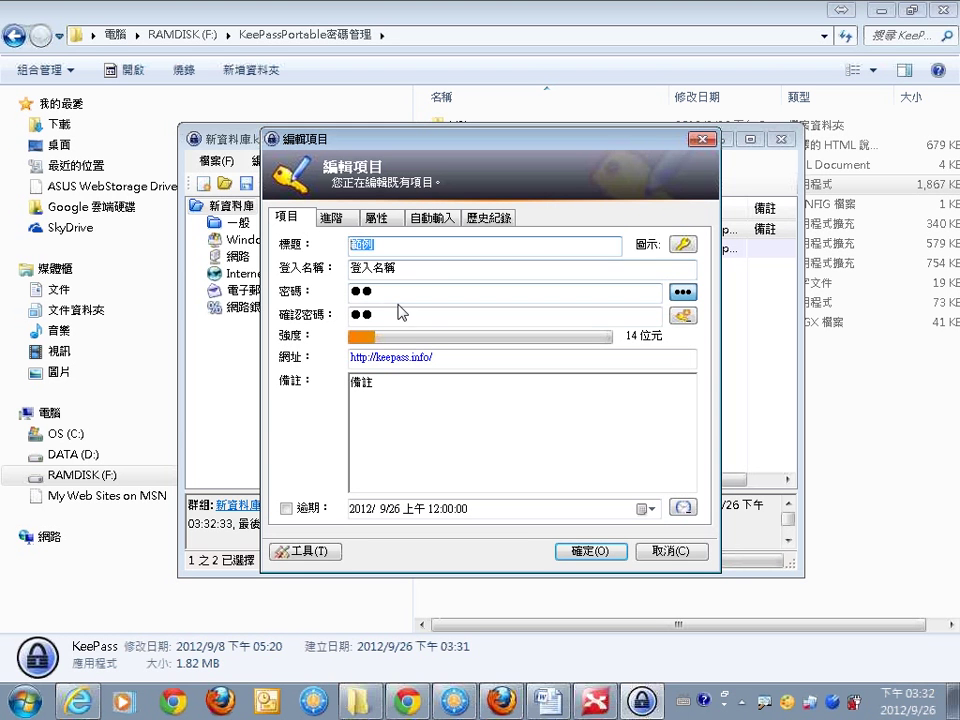
In the 範例 editor, reveal then hide the password, enable expiry (2012/9/26), and save.
{"action": "left_click", "coordinate": [400, 291]}
{"action": "left_click", "coordinate": [384, 316]}
{"action": "double_click", "coordinate": [384, 316]}
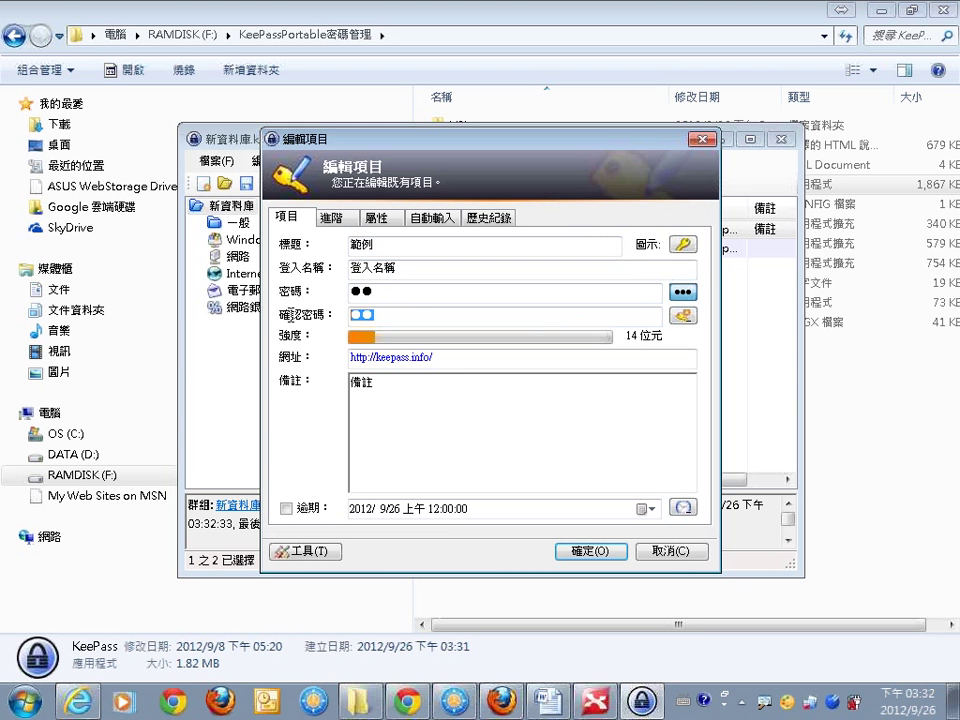
{"action": "left_click", "coordinate": [287, 509]}
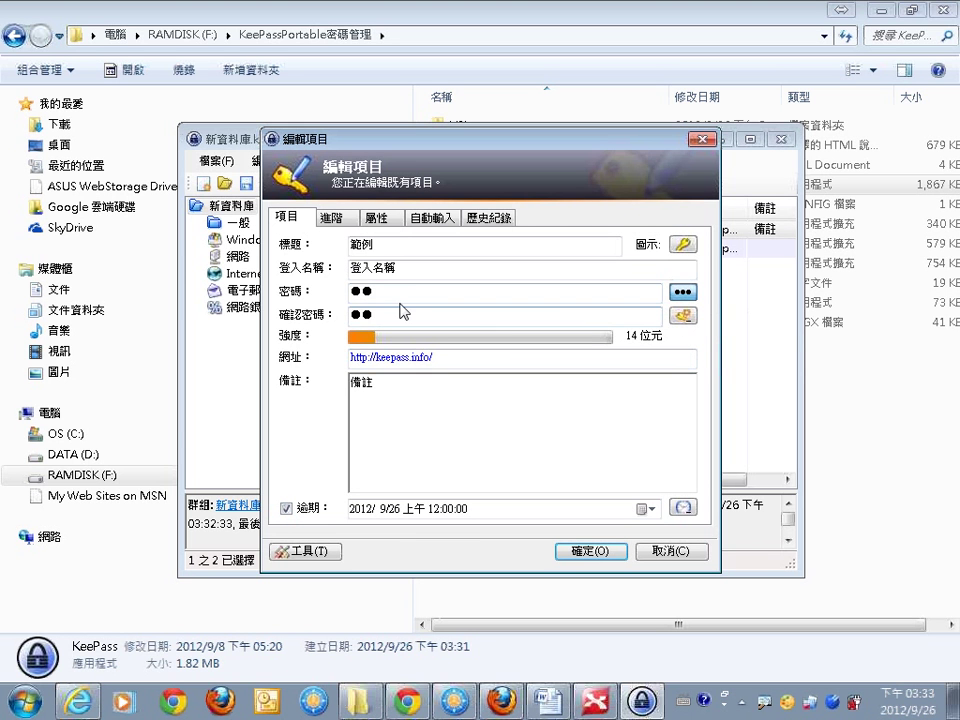
{"action": "left_click_drag", "start_coordinate": [390, 290], "coordinate": [317, 286]}
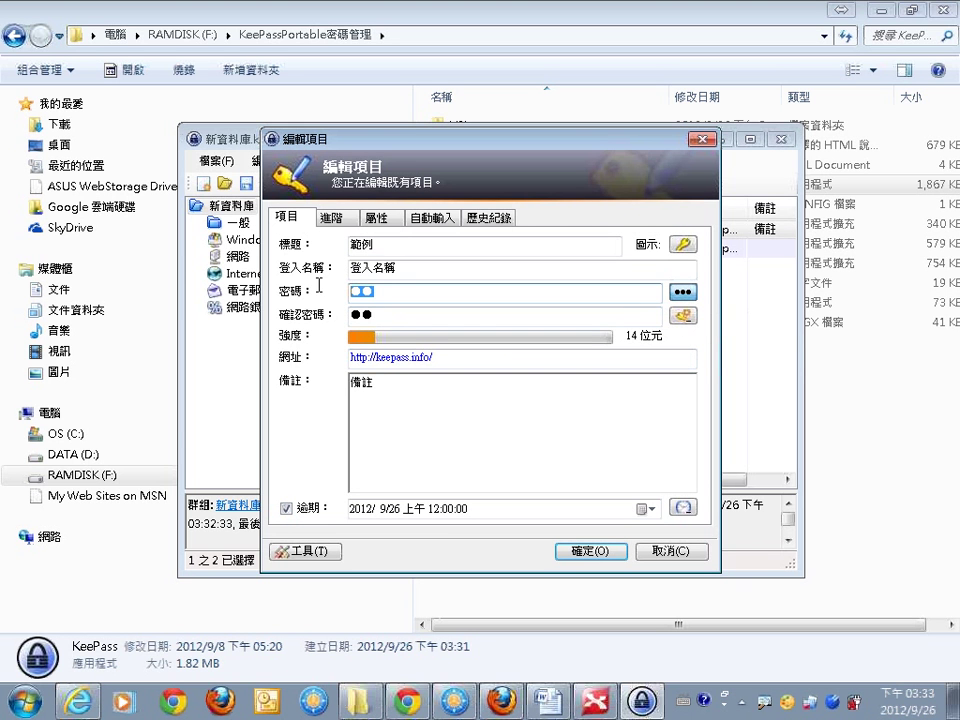
{"action": "left_click", "coordinate": [682, 292]}
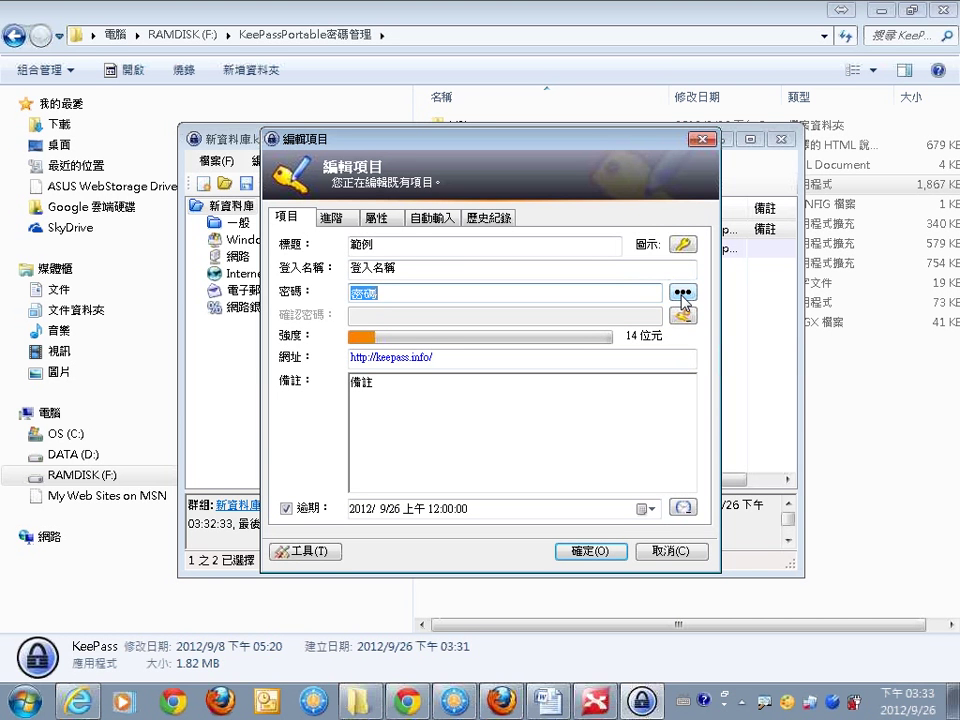
{"action": "left_click", "coordinate": [682, 293]}
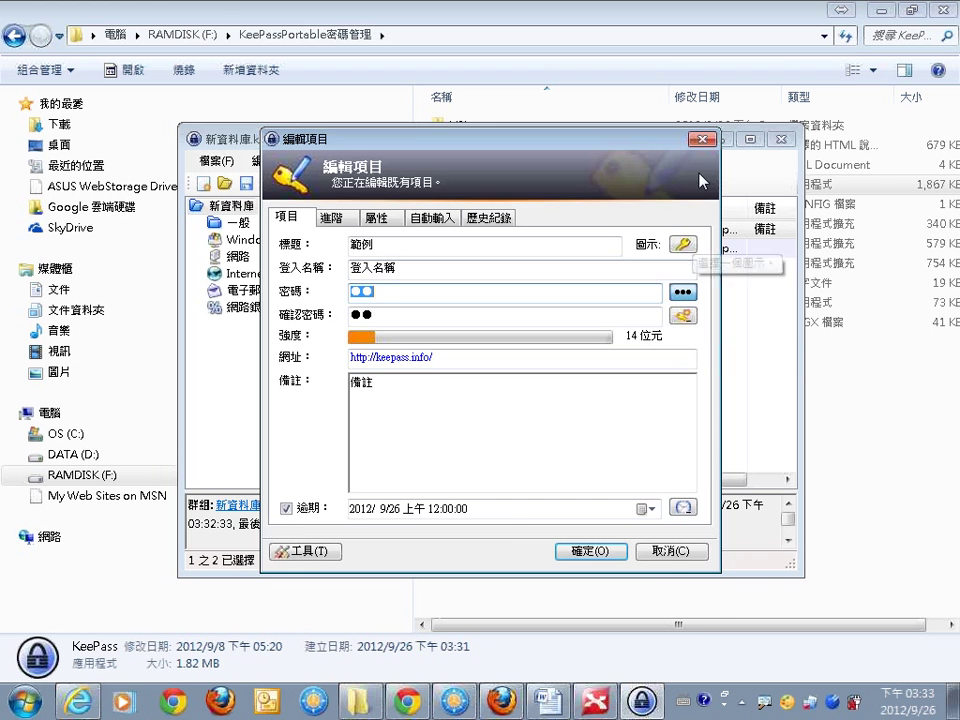
{"action": "left_click", "coordinate": [589, 551]}
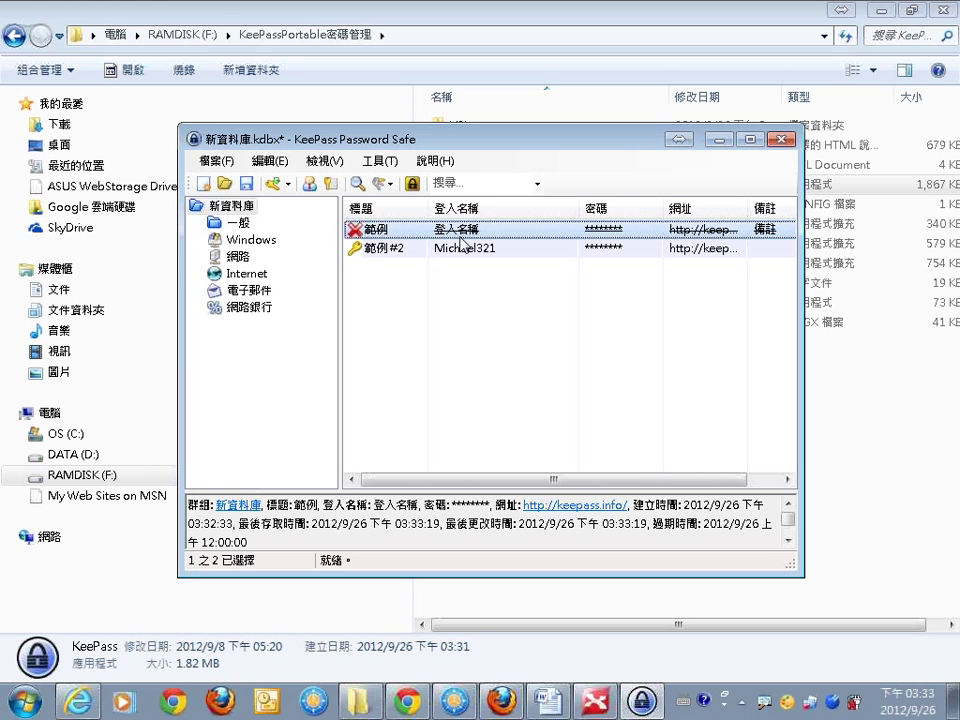
Copy the 範例 #2 entry's password to the clipboard.
{"action": "right_click", "coordinate": [463, 249]}
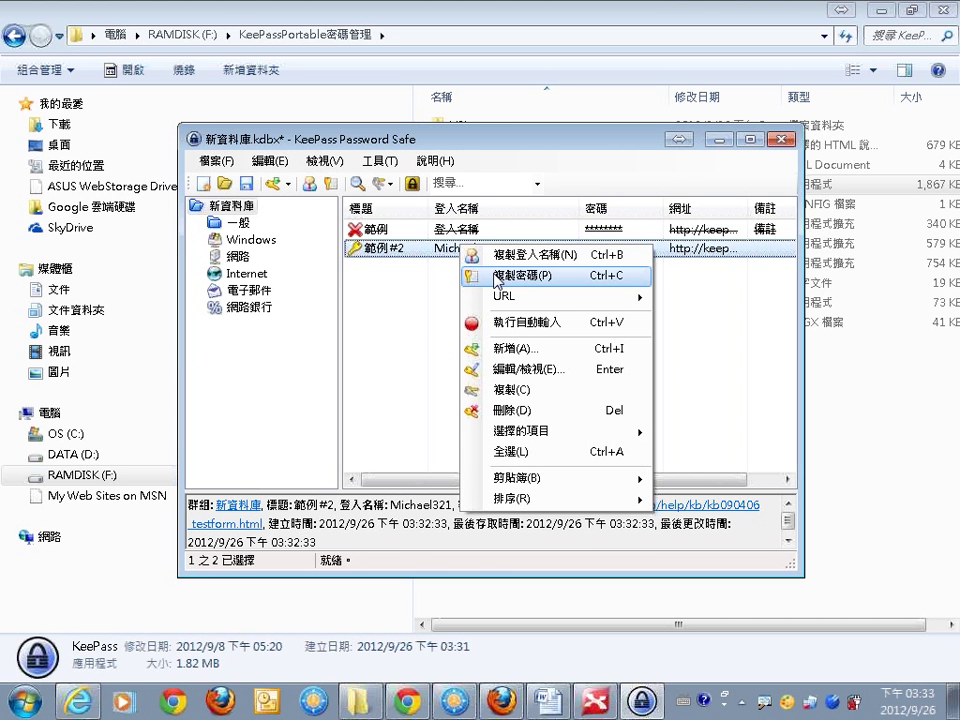
{"action": "left_click", "coordinate": [467, 275]}
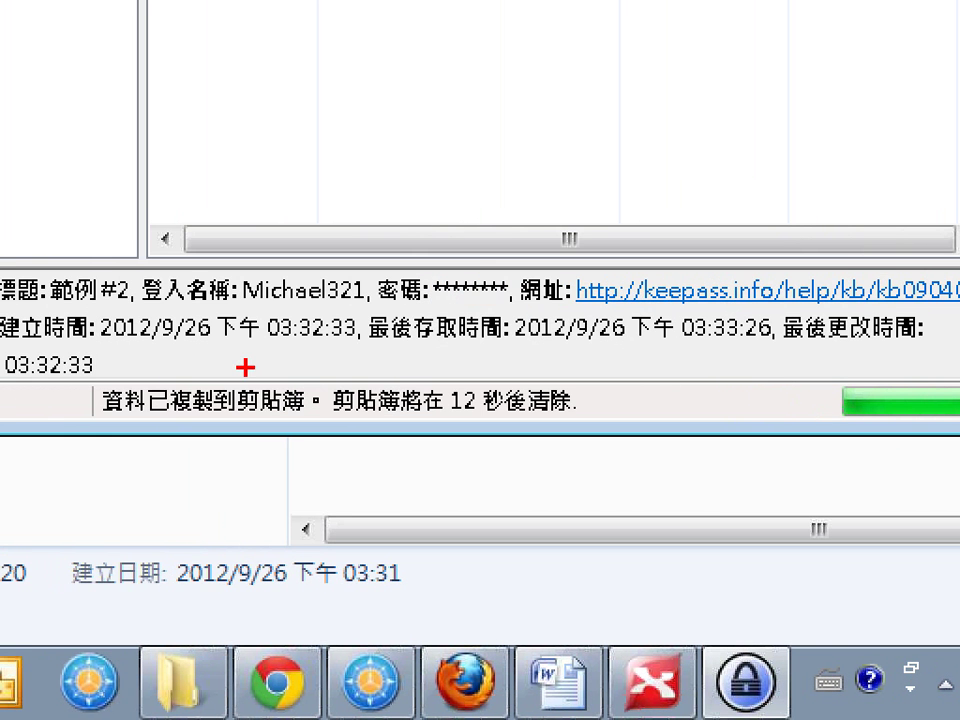
{"action": "mouse_move", "coordinate": [205, 366]}
{"action": "left_mouse_down"}
{"action": "mouse_move", "coordinate": [210, 375]}
{"action": "mouse_move", "coordinate": [253, 330]}
{"action": "left_mouse_up"}
{"action": "left_click_drag", "start_coordinate": [384, 422], "coordinate": [705, 421]}
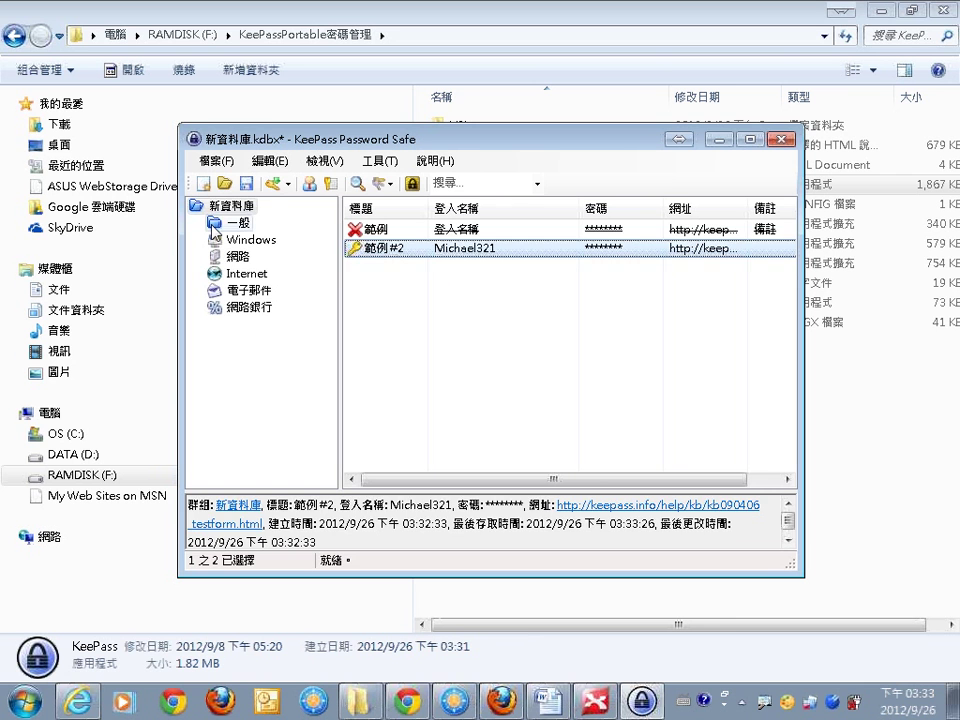
Check the 網路, Internet, 電子郵件 and 網路銀行 groups, then save the database.
{"action": "left_click", "coordinate": [238, 257]}
{"action": "left_click", "coordinate": [242, 273]}
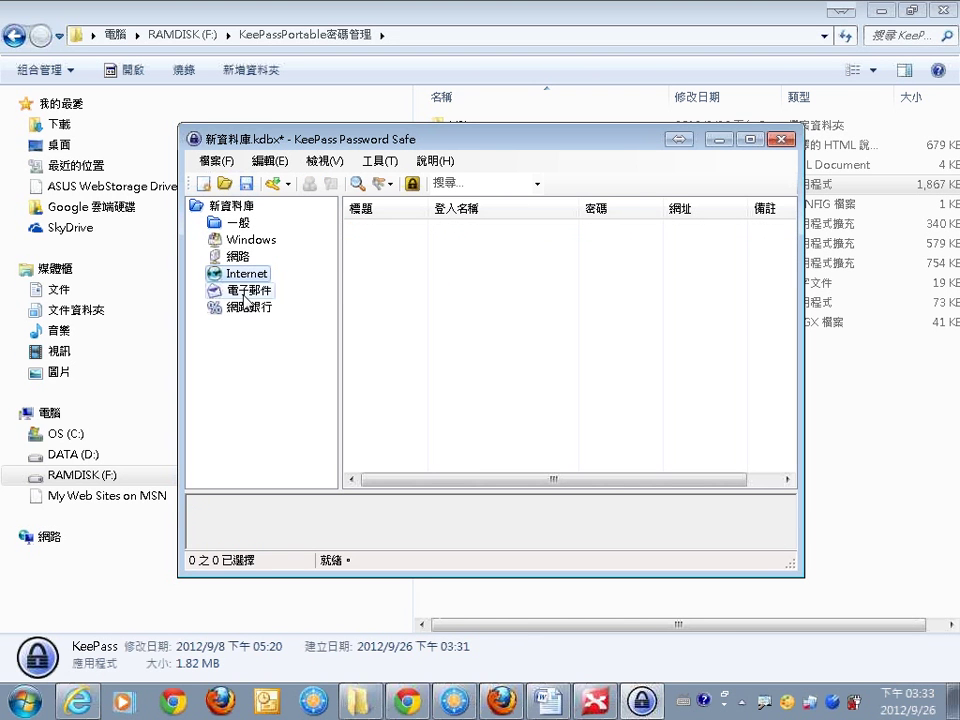
{"action": "left_click", "coordinate": [242, 290]}
{"action": "left_click", "coordinate": [243, 310]}
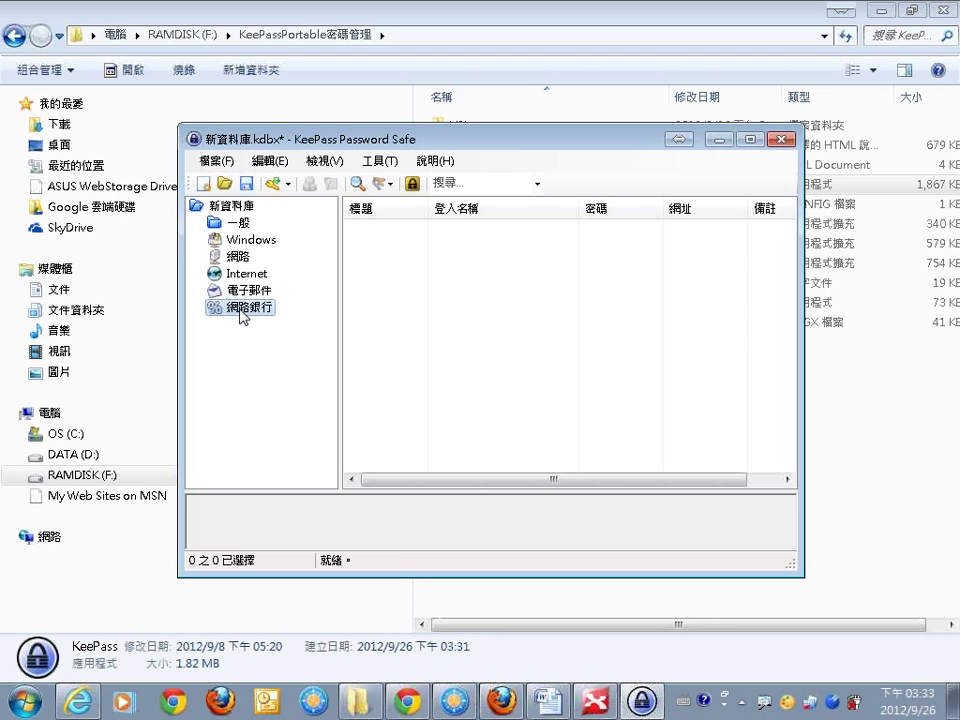
{"action": "left_click", "coordinate": [247, 187]}
Close KeePass, relaunch it, unlock 新資料庫.kdbx with the master password, then close it again.
{"action": "left_click", "coordinate": [782, 138]}
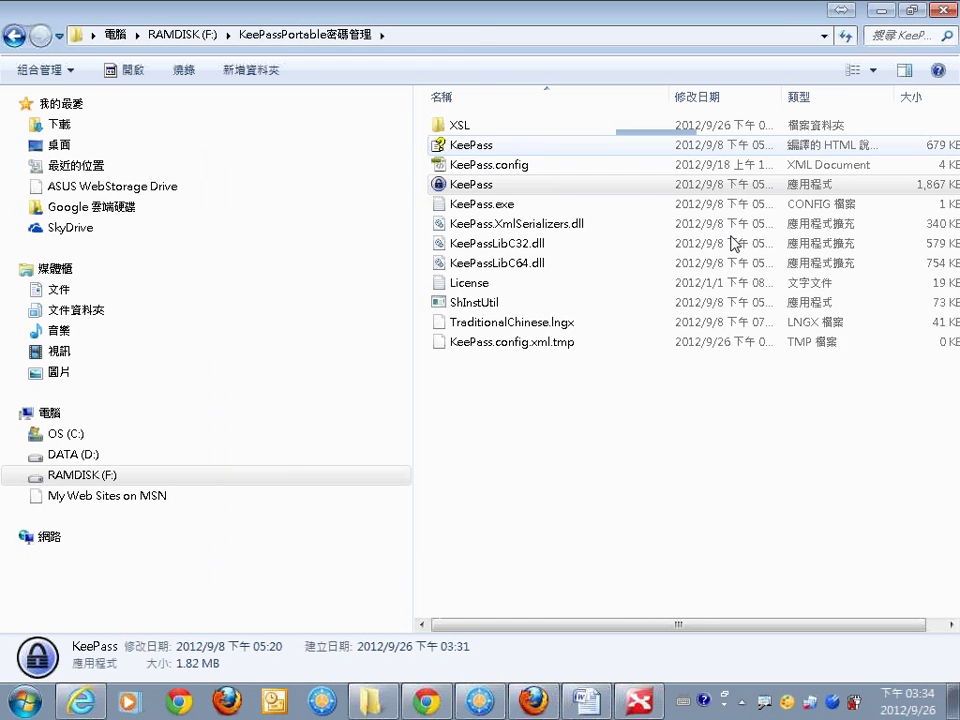
{"action": "double_click", "coordinate": [473, 166]}
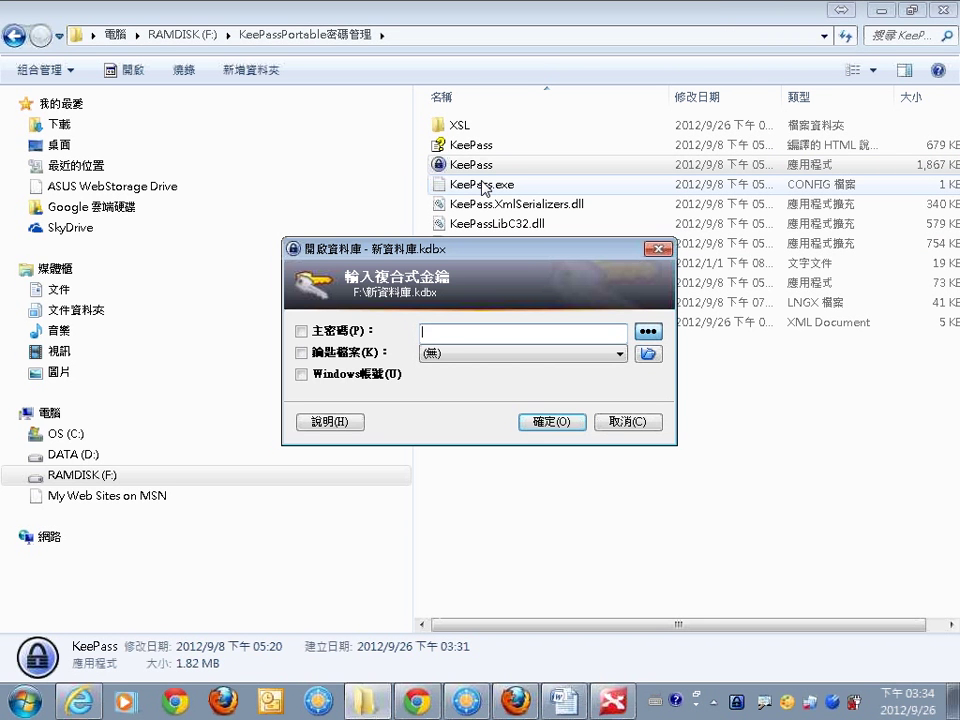
{"action": "type", "text": "●●●"}
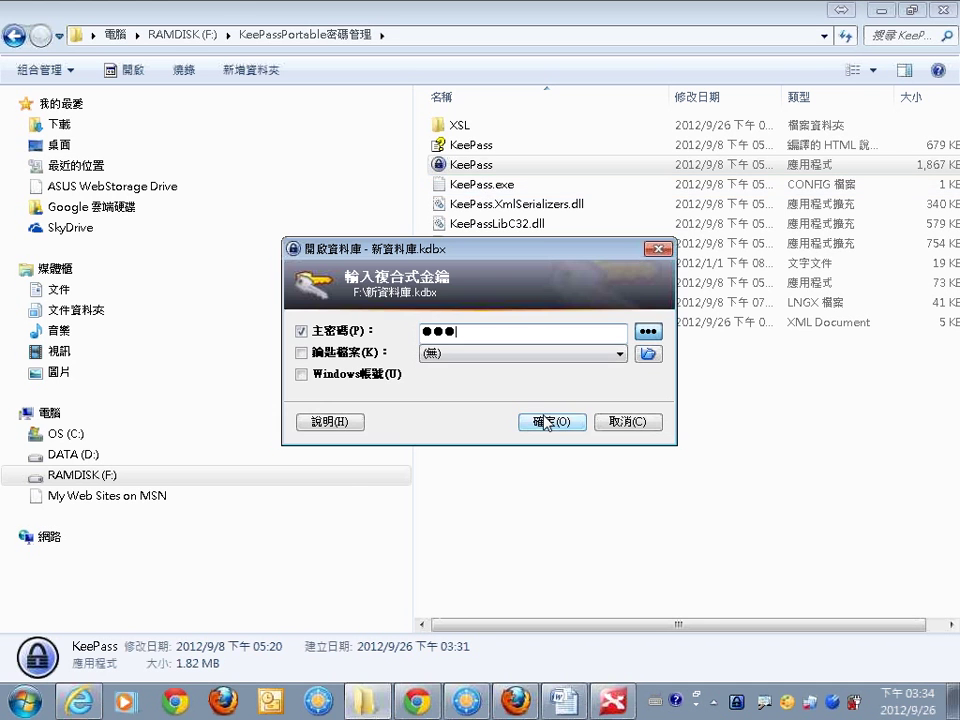
{"action": "left_click", "coordinate": [546, 422]}
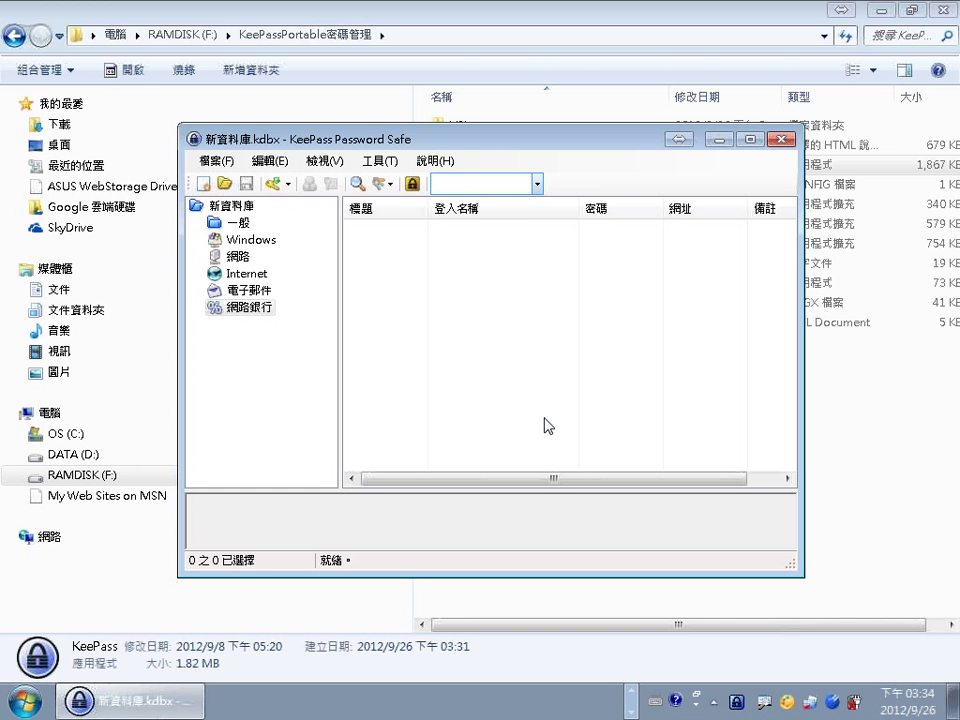
{"action": "left_click", "coordinate": [781, 137]}
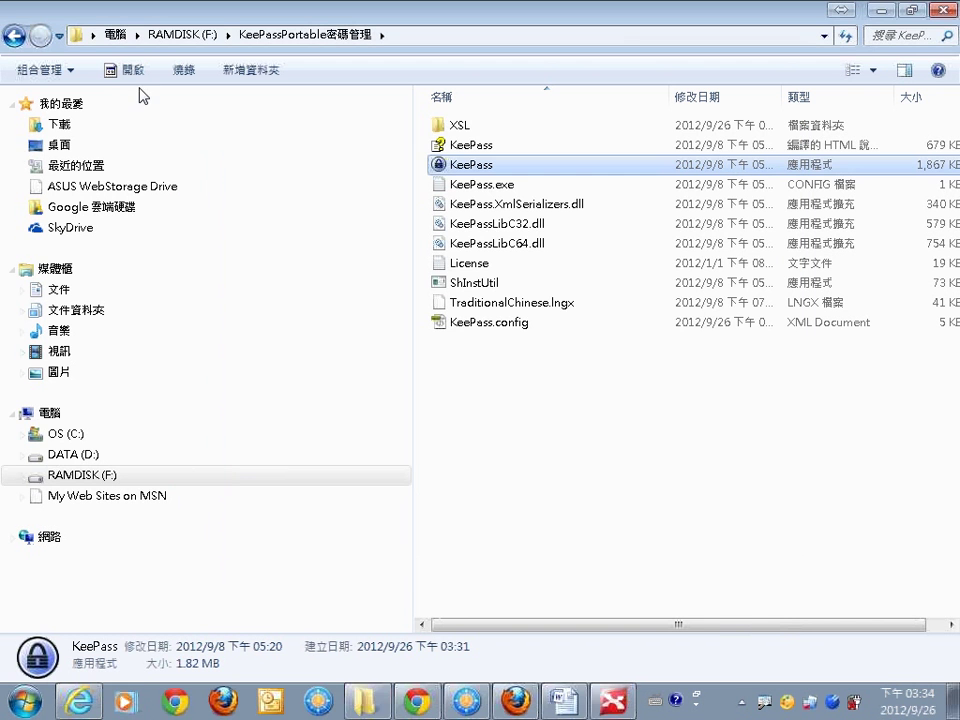
Check 新資料庫.kdbx (2.41 KB) on RAMDISK (F:), then return to the XMind mind map.
{"action": "left_click", "coordinate": [176, 36]}
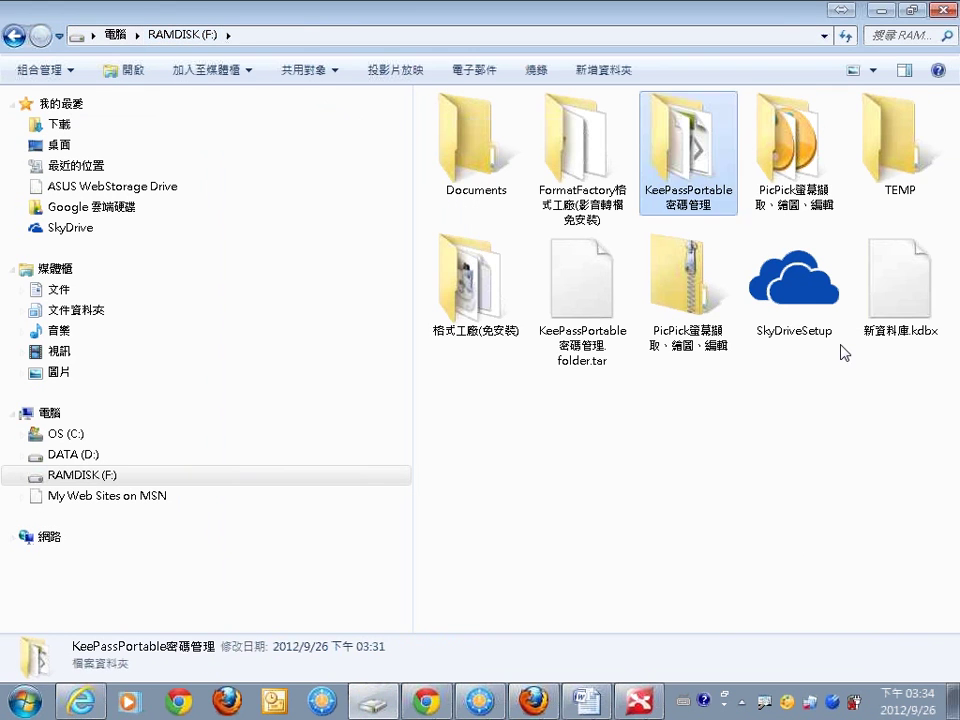
{"action": "left_click", "coordinate": [898, 330]}
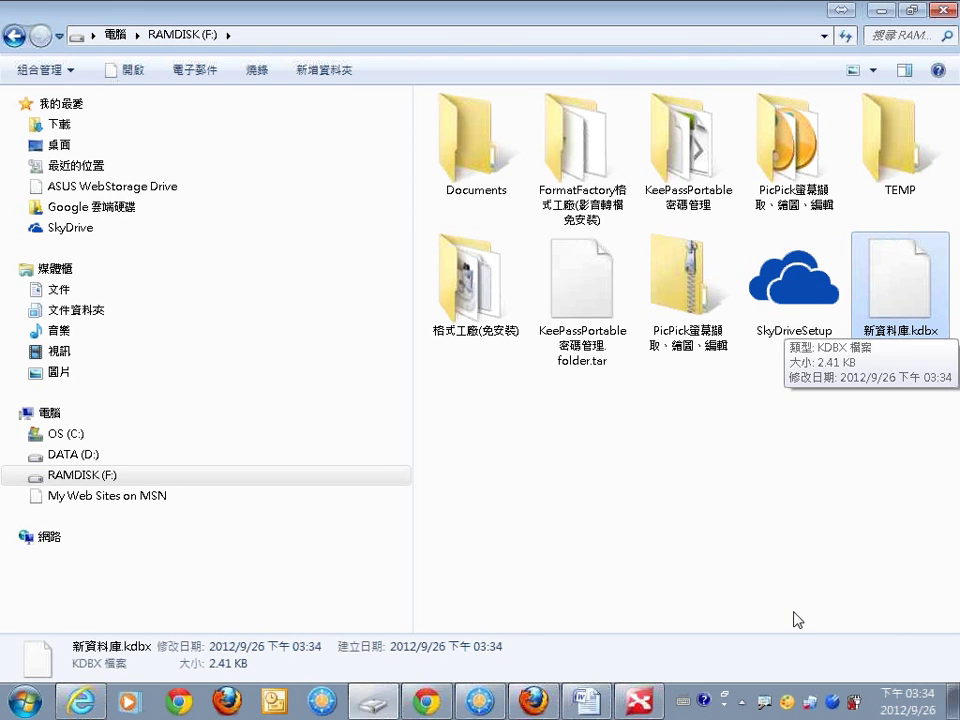
{"action": "left_click", "coordinate": [652, 706]}
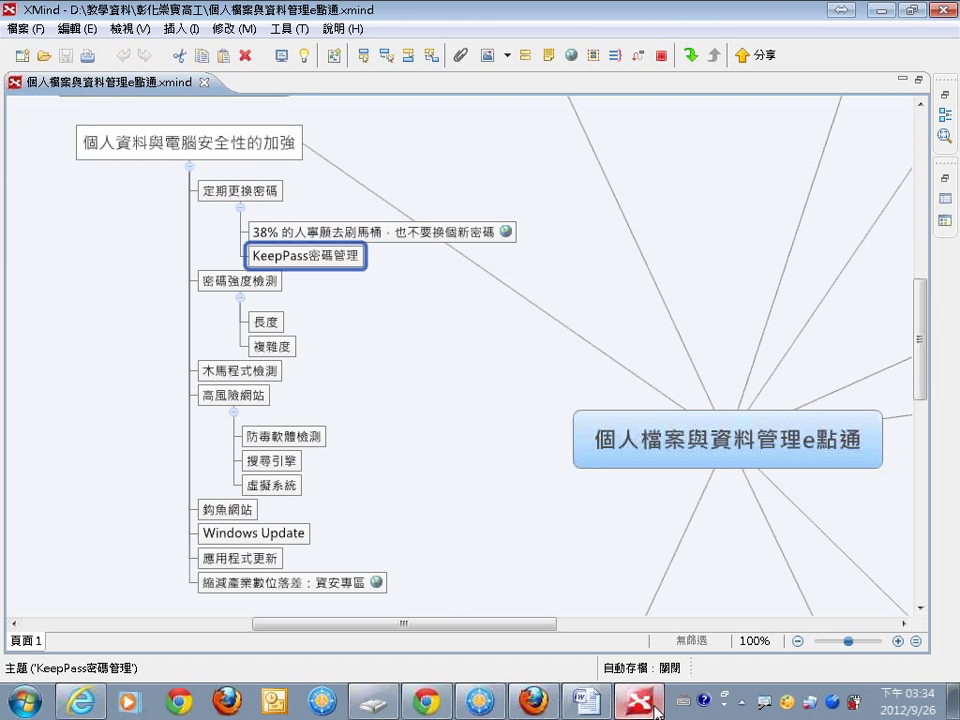
Highlight the 密碼強度檢測, 長度 and 複雜度 topics, then bring Firefox forward and select its search box.
{"action": "left_click", "coordinate": [236, 288]}
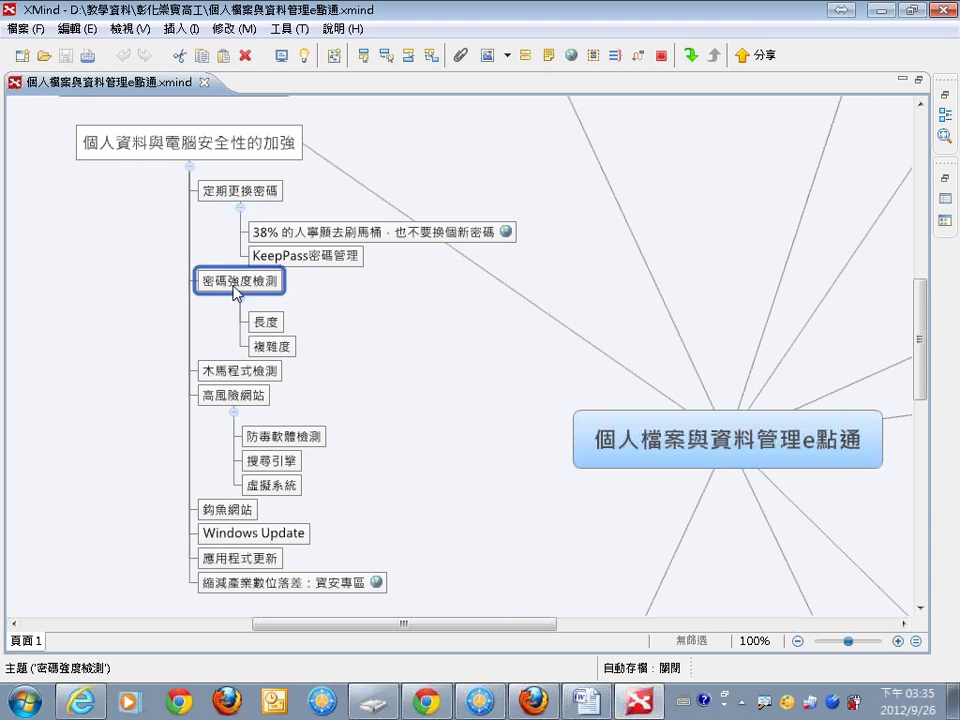
{"action": "left_click", "coordinate": [273, 329]}
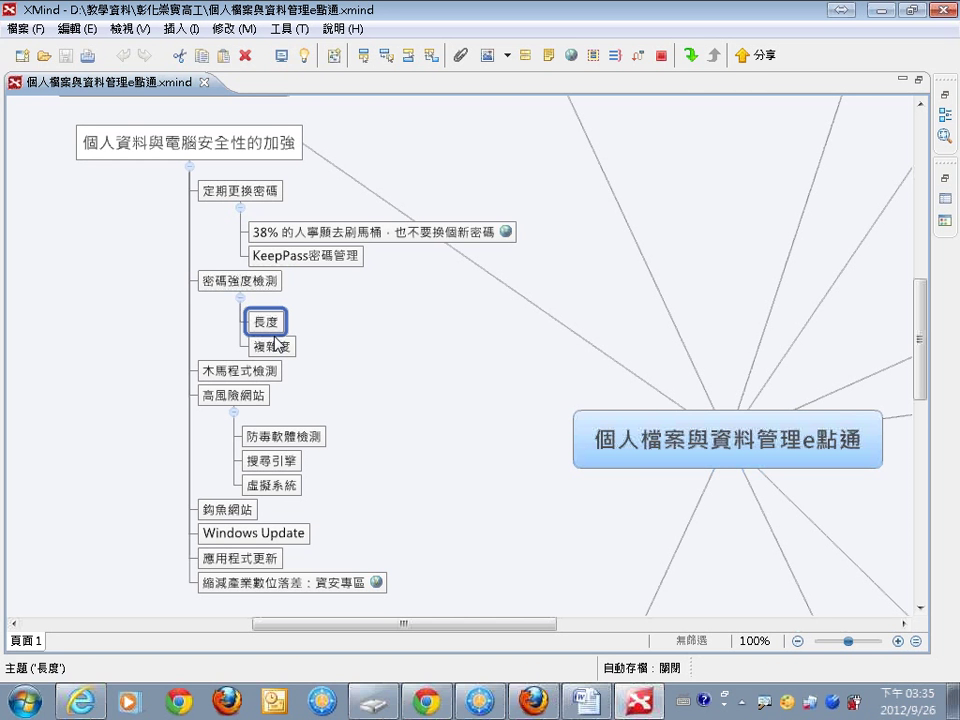
{"action": "left_click", "coordinate": [276, 347]}
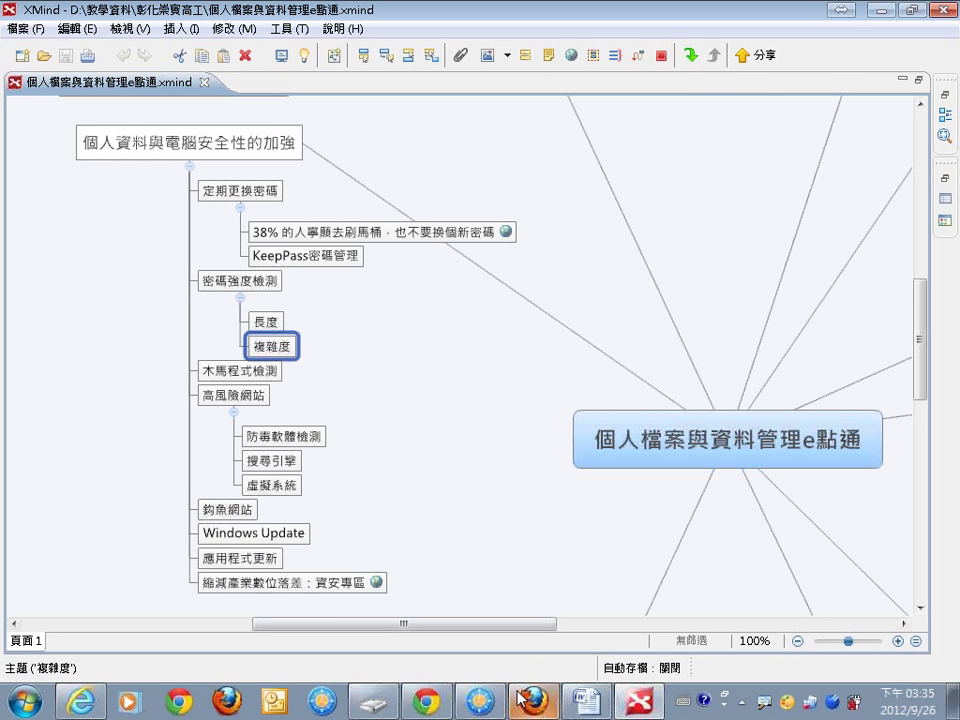
{"action": "key", "text": "alt+Tab"}
{"action": "left_click", "coordinate": [820, 80]}
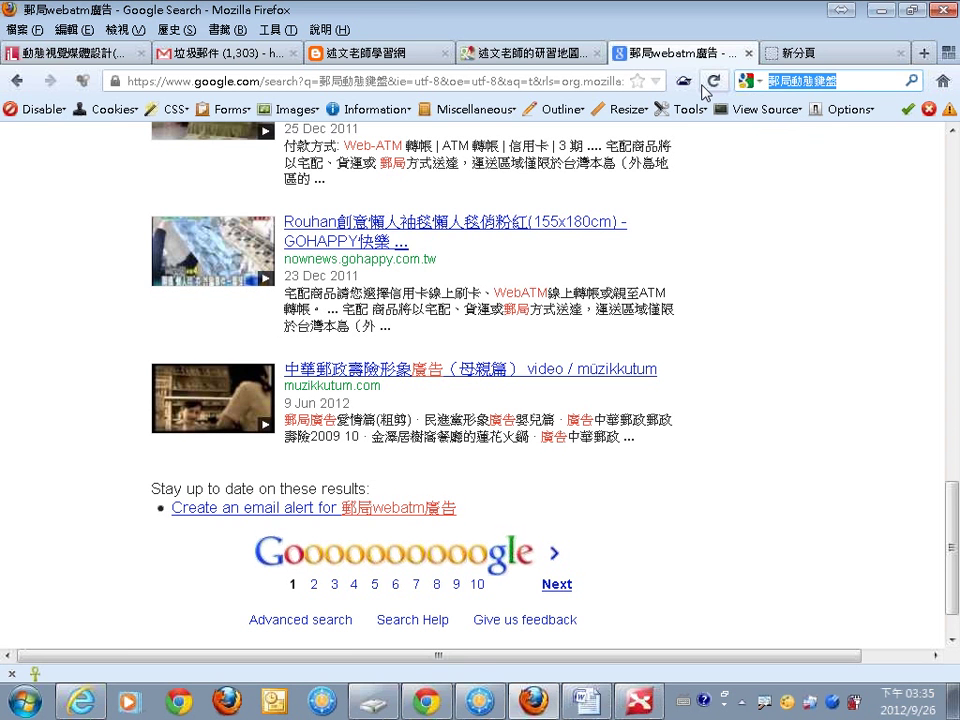
Search Google for 密碼產生器 using the Chinese input method and open the Strong Password Generator result.
{"action": "key", "text": "ctrl+shift"}
{"action": "type", "text": "nhpe"}
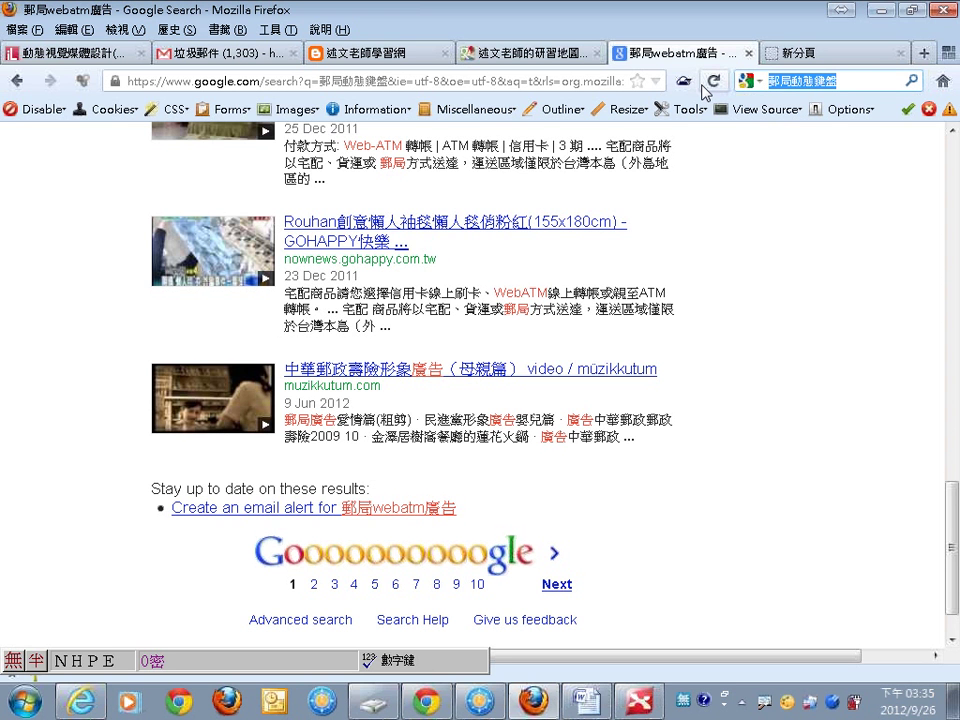
{"action": "key", "text": "space"}
{"action": "type", "text": "lomf"}
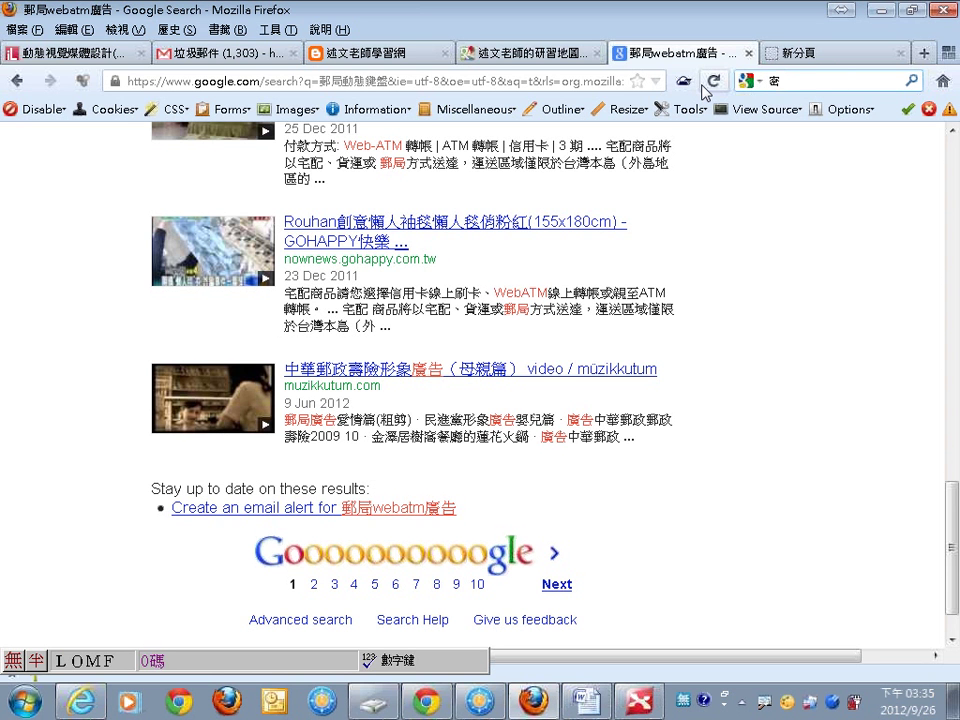
{"action": "key", "text": "space"}
{"action": "type", "text": "wlse"}
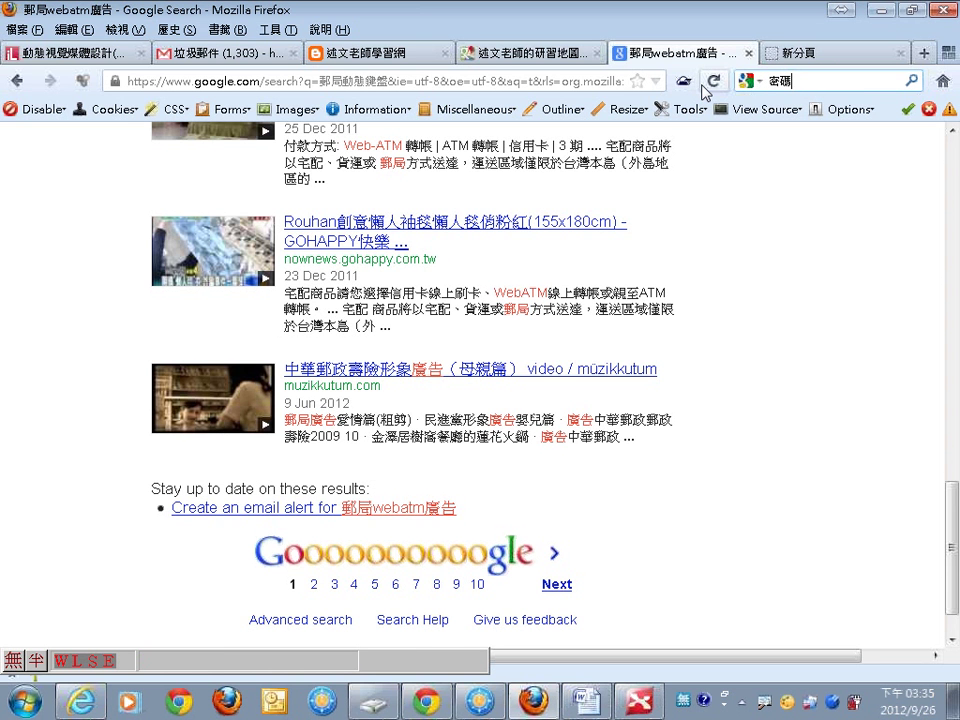
{"action": "key", "text": "Escape"}
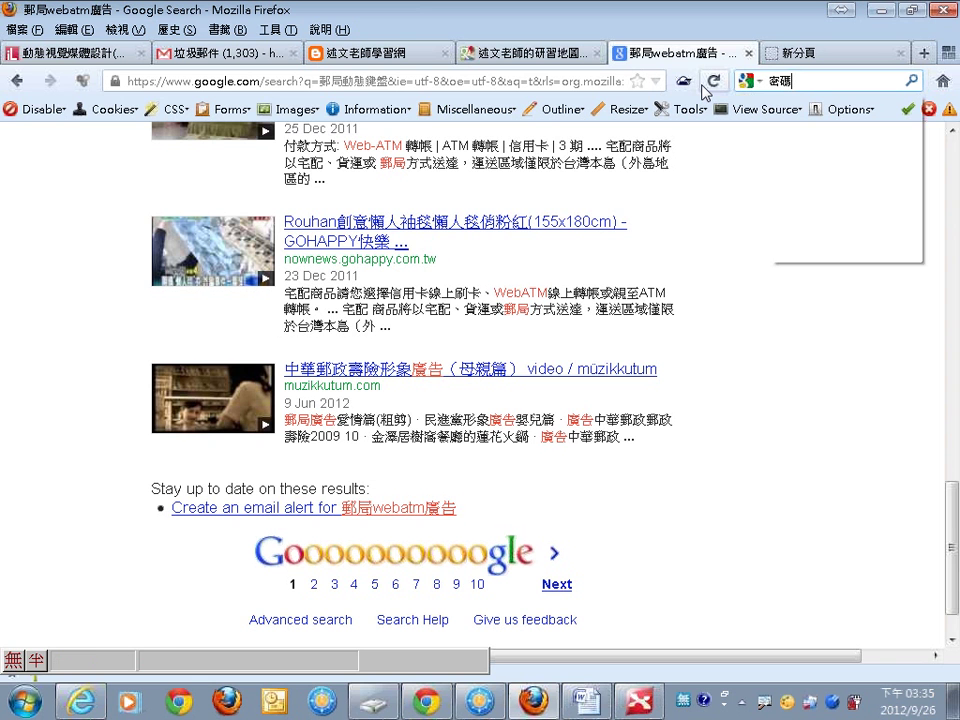
{"action": "type", "text": "wls"}
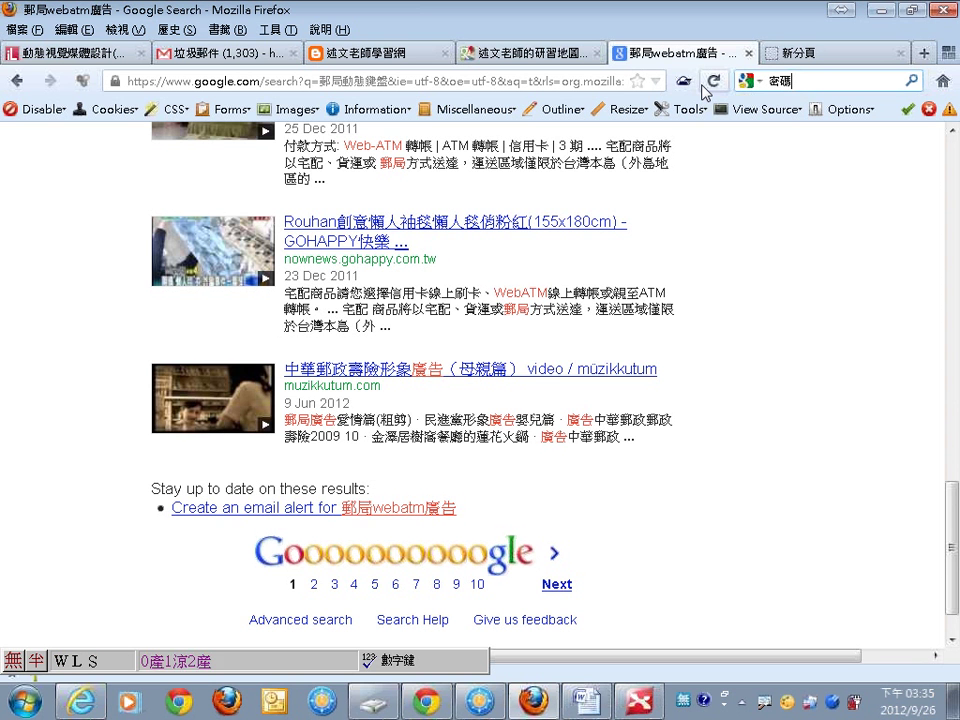
{"action": "key", "text": "space"}
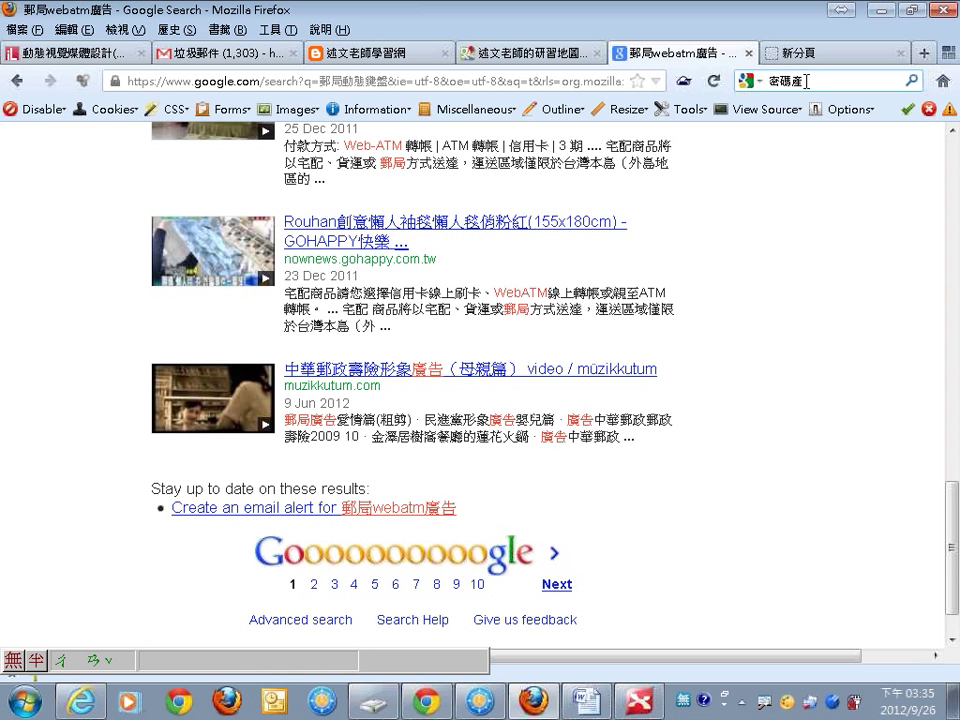
{"action": "type", "text": "se"}
{"action": "key", "text": "space"}
{"action": "type", "text": "器"}
{"action": "key", "text": "Return"}
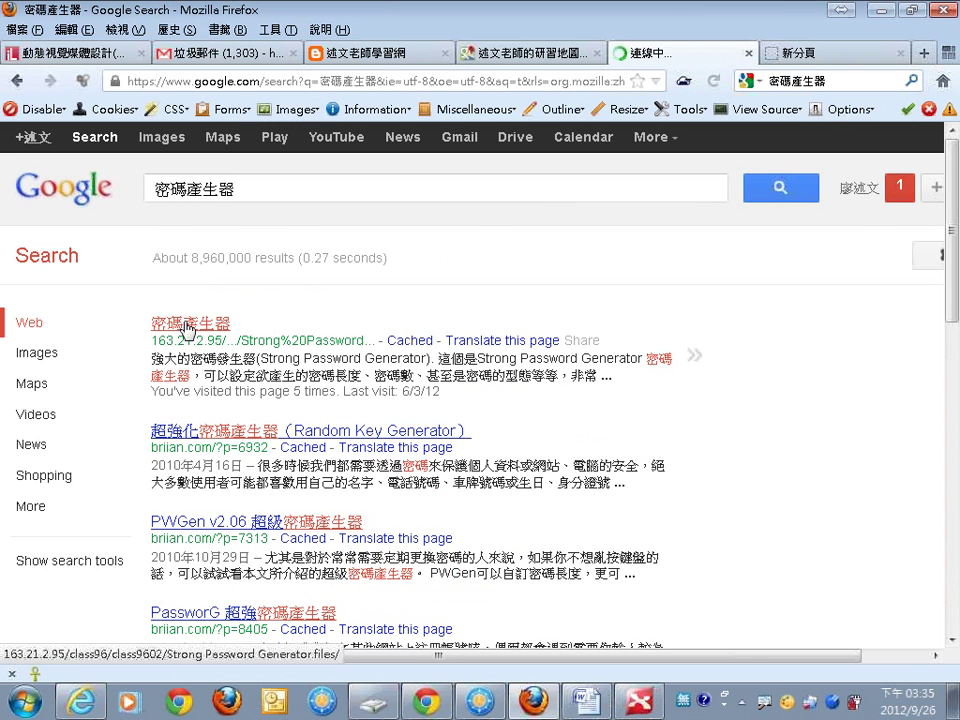
{"action": "left_click", "coordinate": [190, 322]}
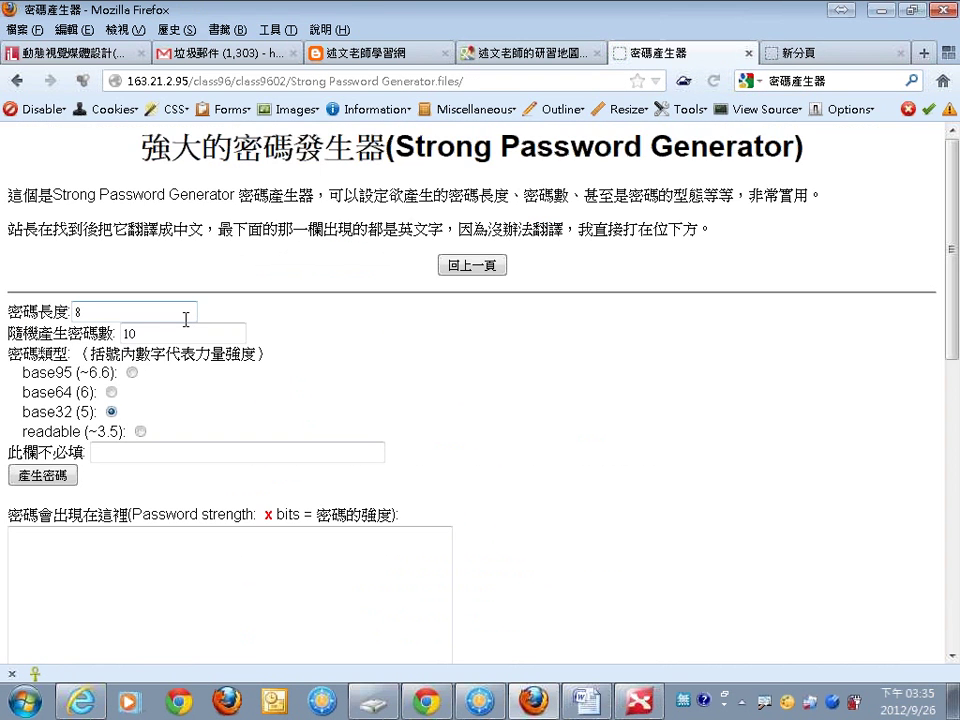
{"action": "left_click", "coordinate": [185, 319]}
{"action": "left_click", "coordinate": [58, 477]}
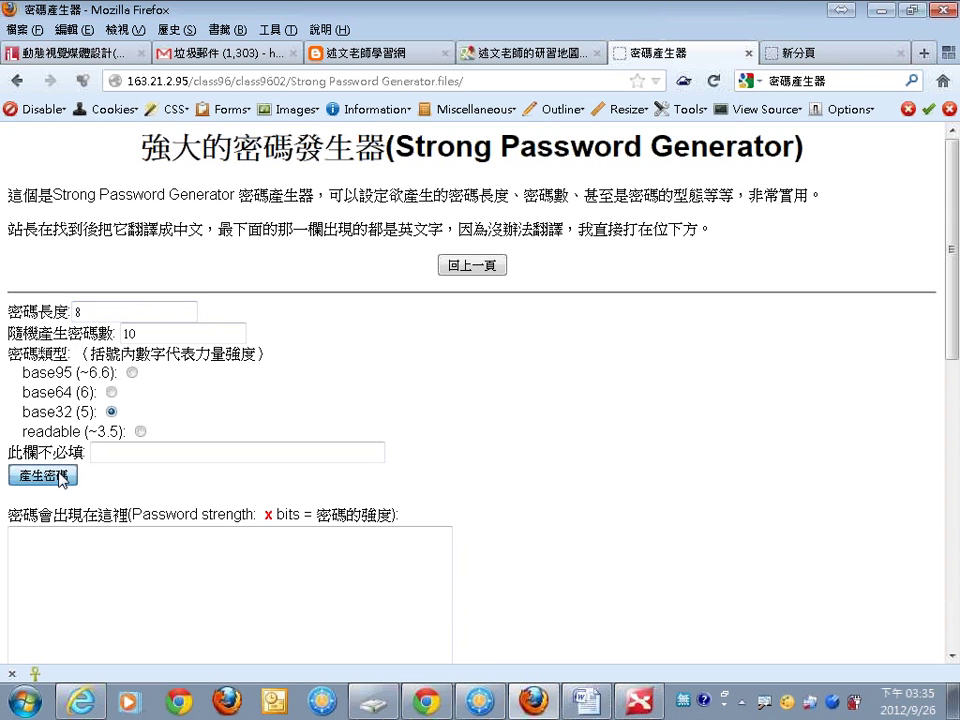
{"action": "left_click", "coordinate": [74, 538]}
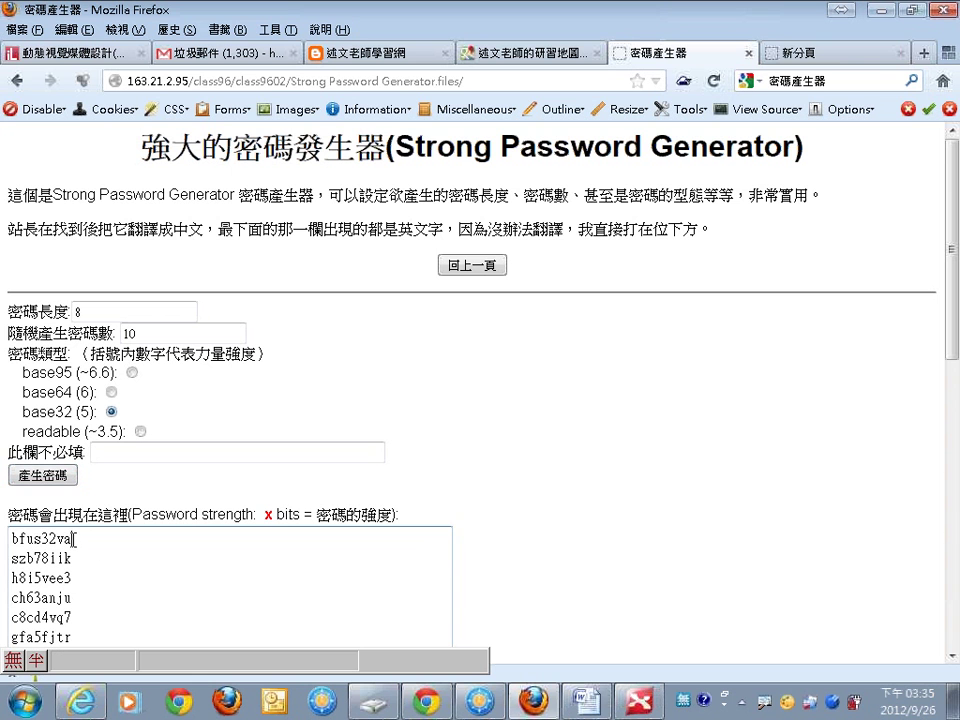
{"action": "left_click_drag", "start_coordinate": [74, 538], "coordinate": [3, 540]}
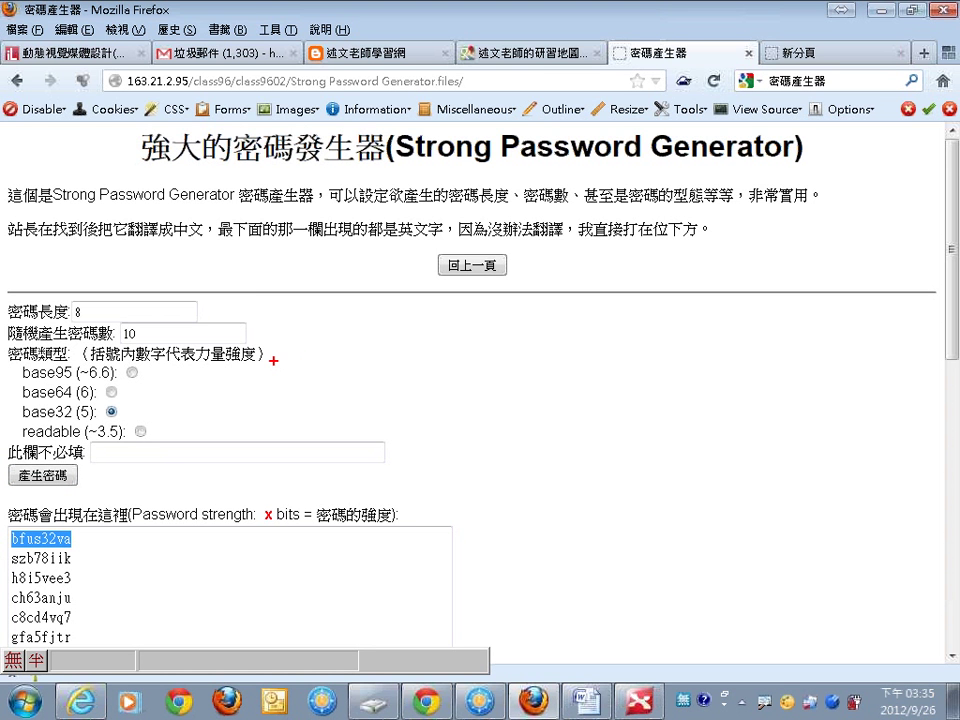
Mark up the password type options with red ink, then clear the annotations.
{"action": "mouse_move", "coordinate": [309, 351]}
{"action": "left_mouse_down"}
{"action": "mouse_move", "coordinate": [351, 355]}
{"action": "mouse_move", "coordinate": [345, 366]}
{"action": "left_mouse_up"}
{"action": "mouse_move", "coordinate": [413, 344]}
{"action": "left_mouse_down"}
{"action": "mouse_move", "coordinate": [416, 362]}
{"action": "mouse_move", "coordinate": [417, 348]}
{"action": "mouse_move", "coordinate": [472, 355]}
{"action": "mouse_move", "coordinate": [466, 371]}
{"action": "left_mouse_up"}
{"action": "left_click_drag", "start_coordinate": [537, 371], "coordinate": [537, 411]}
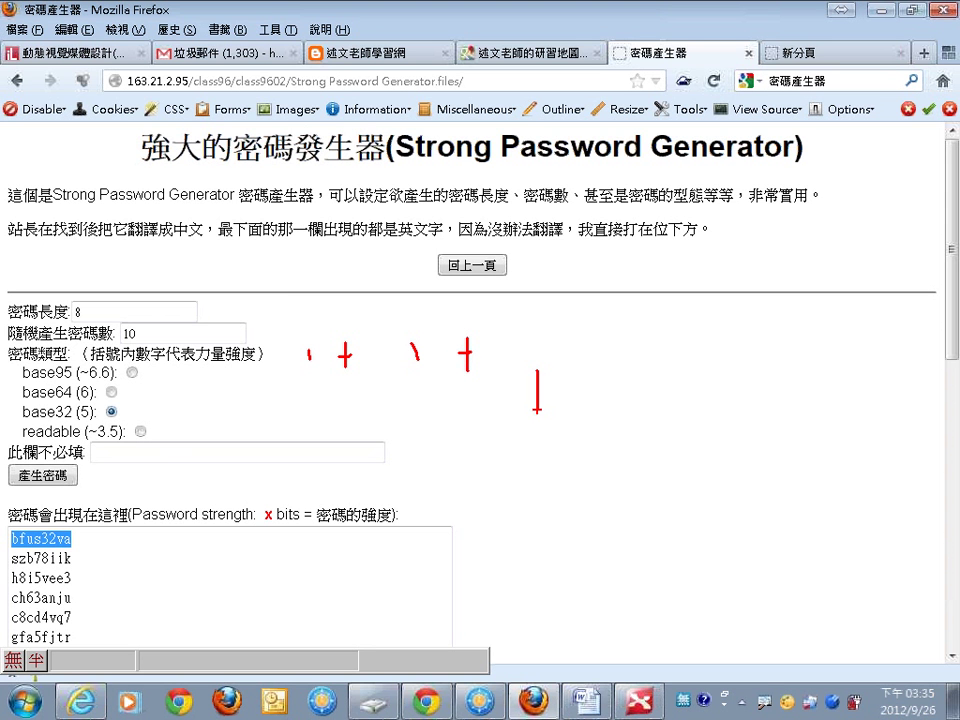
{"action": "mouse_move", "coordinate": [584, 378]}
{"action": "left_mouse_down"}
{"action": "mouse_move", "coordinate": [622, 378]}
{"action": "mouse_move", "coordinate": [615, 394]}
{"action": "left_mouse_up"}
{"action": "mouse_move", "coordinate": [699, 373]}
{"action": "left_mouse_down"}
{"action": "mouse_move", "coordinate": [706, 397]}
{"action": "mouse_move", "coordinate": [759, 384]}
{"action": "left_mouse_up"}
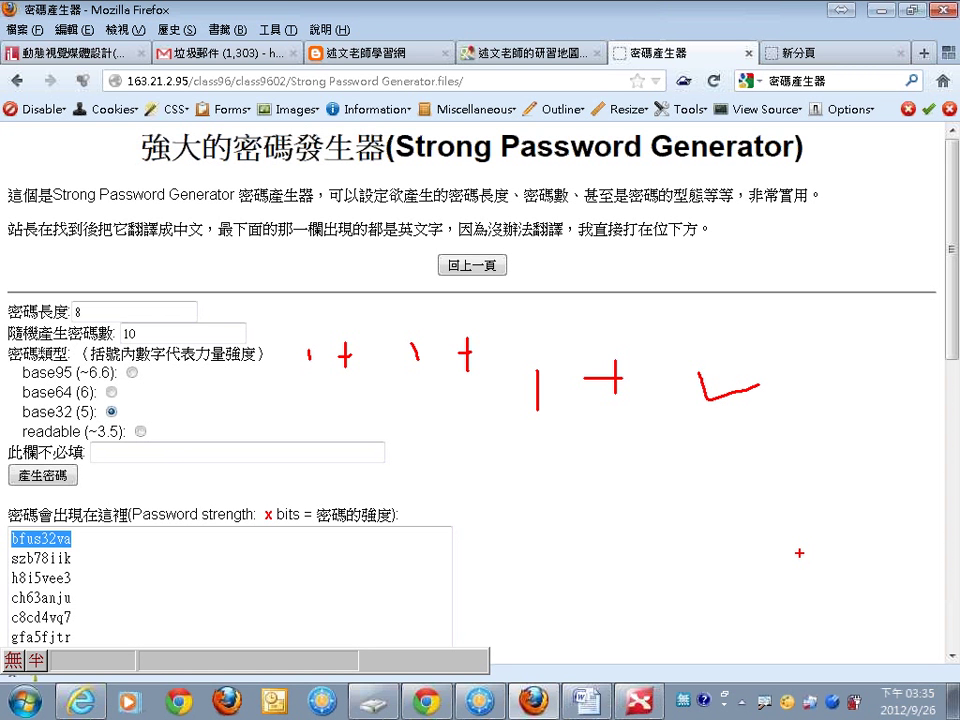
{"action": "key", "text": "Escape"}
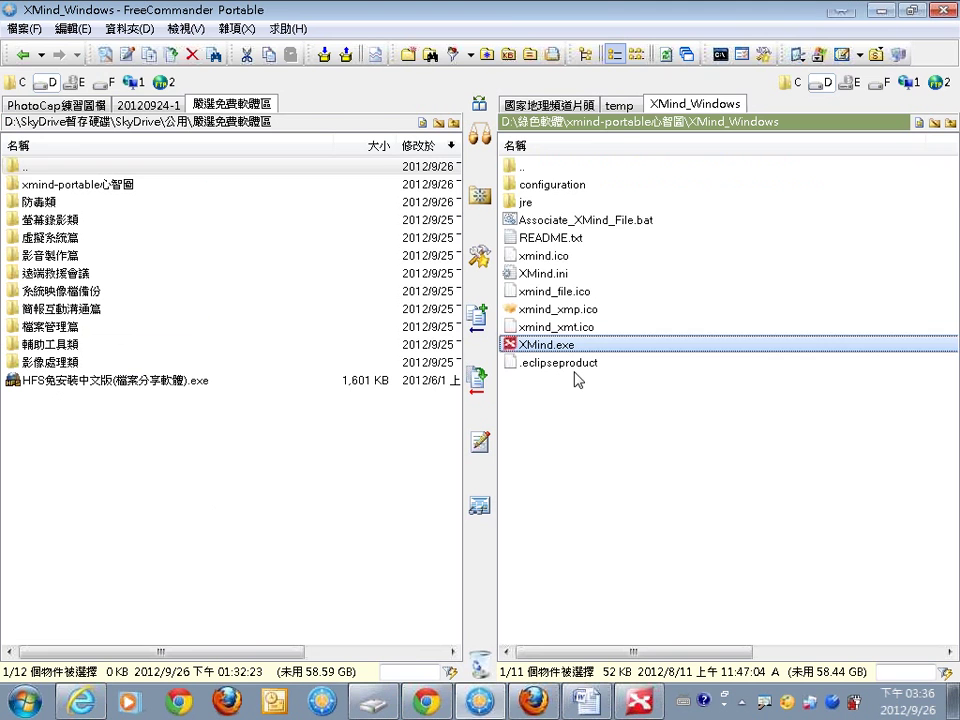
Move from FreeCommander to Explorer on RAMDISK (F:) and open the KeePassPortable密碼管理 folder.
{"action": "left_click", "coordinate": [480, 702]}
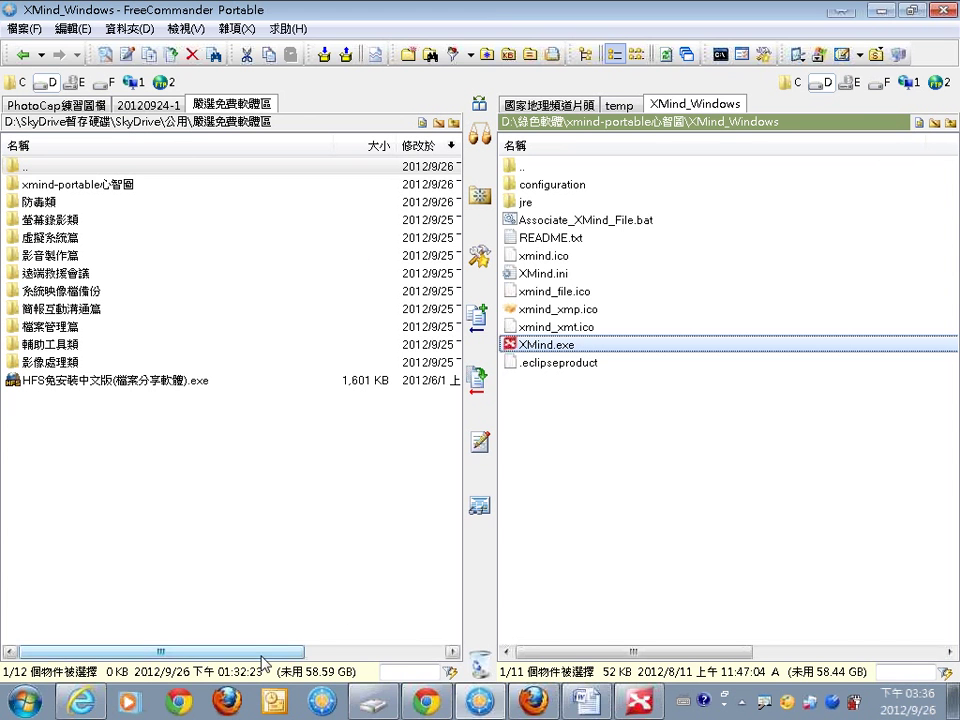
{"action": "key", "text": "alt+Tab"}
{"action": "left_click", "coordinate": [489, 312]}
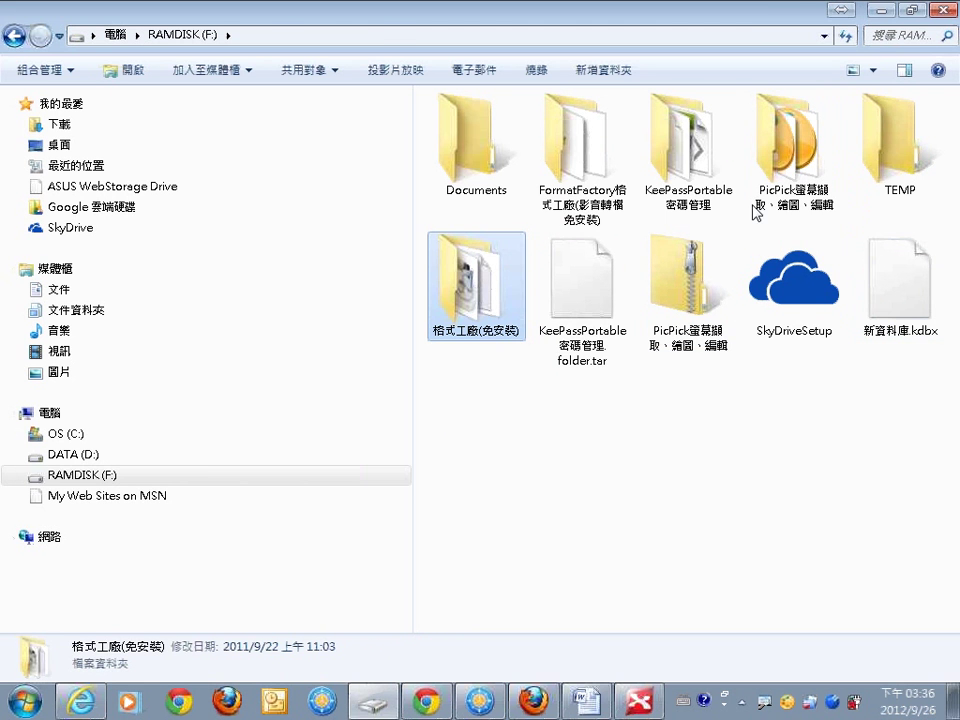
{"action": "double_click", "coordinate": [702, 175]}
Launch KeePass, unlock 新資料庫.kdbx with the master password, and show the root group's entries.
{"action": "double_click", "coordinate": [443, 186]}
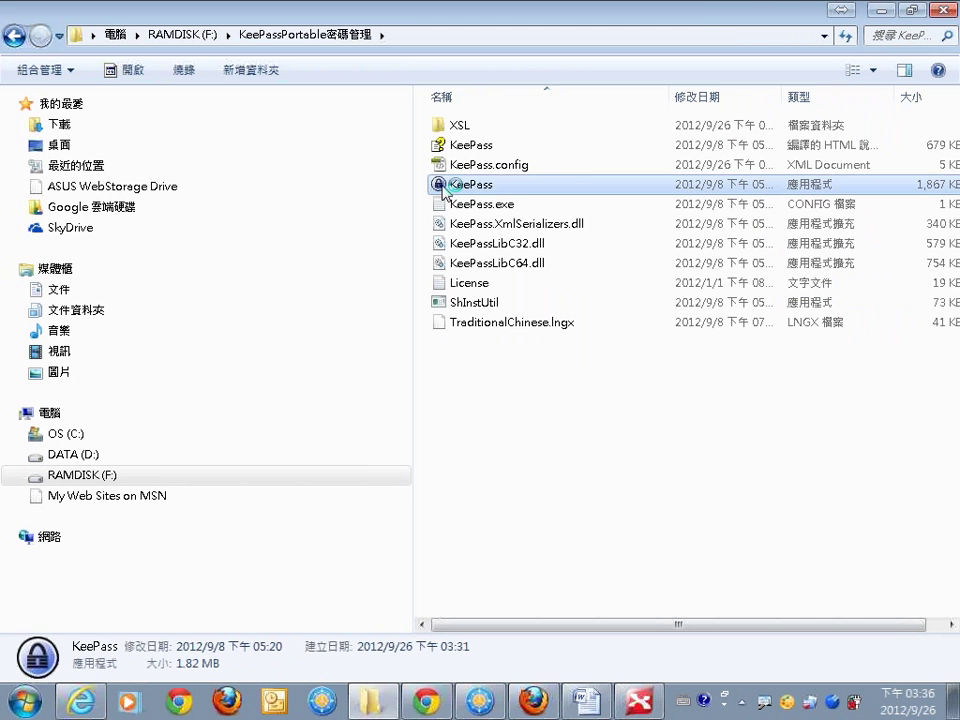
{"action": "type", "text": "123"}
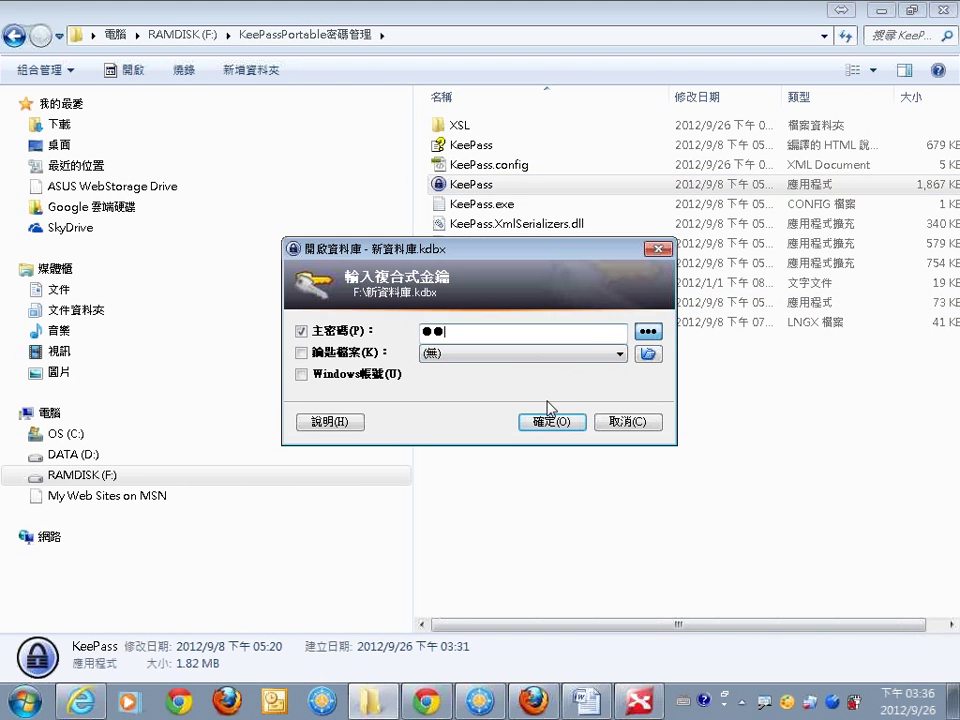
{"action": "key", "text": "Return"}
{"action": "left_click", "coordinate": [238, 221]}
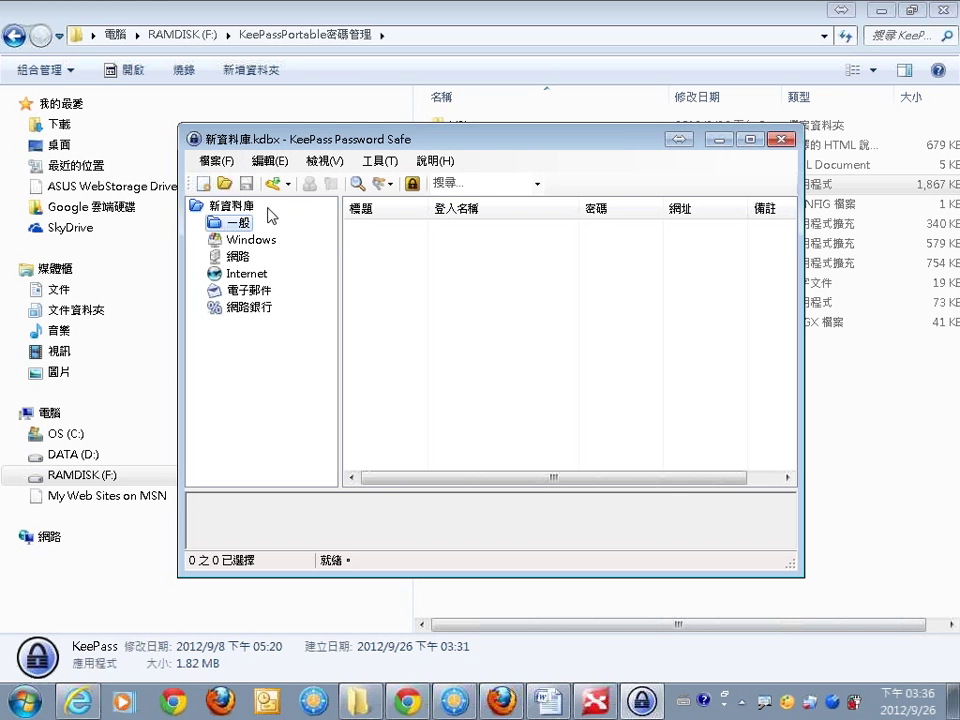
{"action": "left_click", "coordinate": [231, 205]}
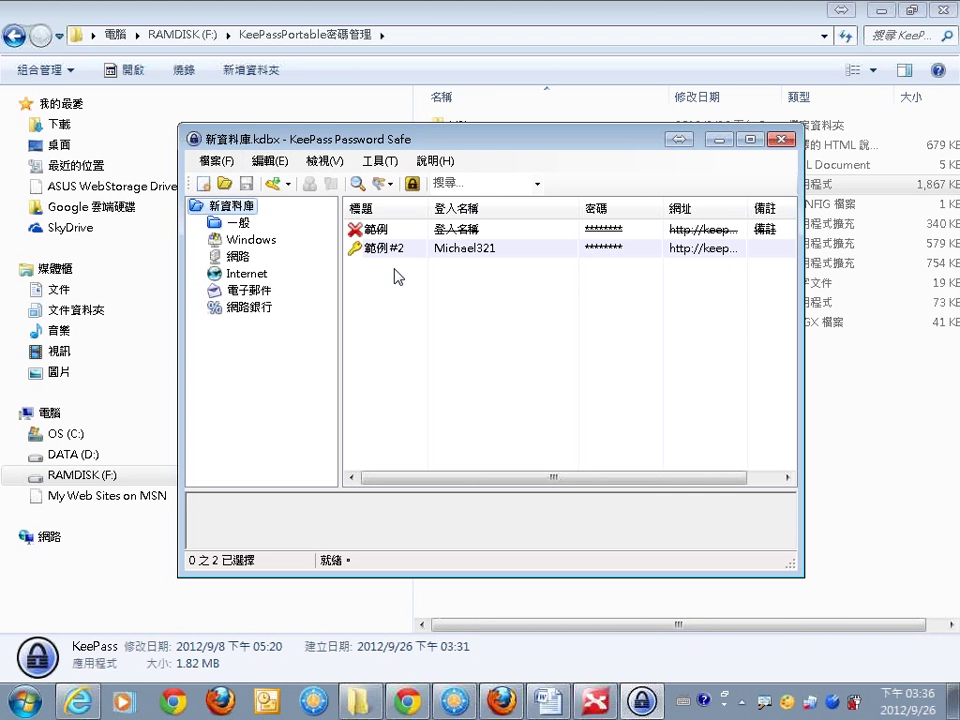
Edit 範例 #2, preview 5-digit numeric passwords in its password generator, and close both dialogs.
{"action": "right_click", "coordinate": [398, 252]}
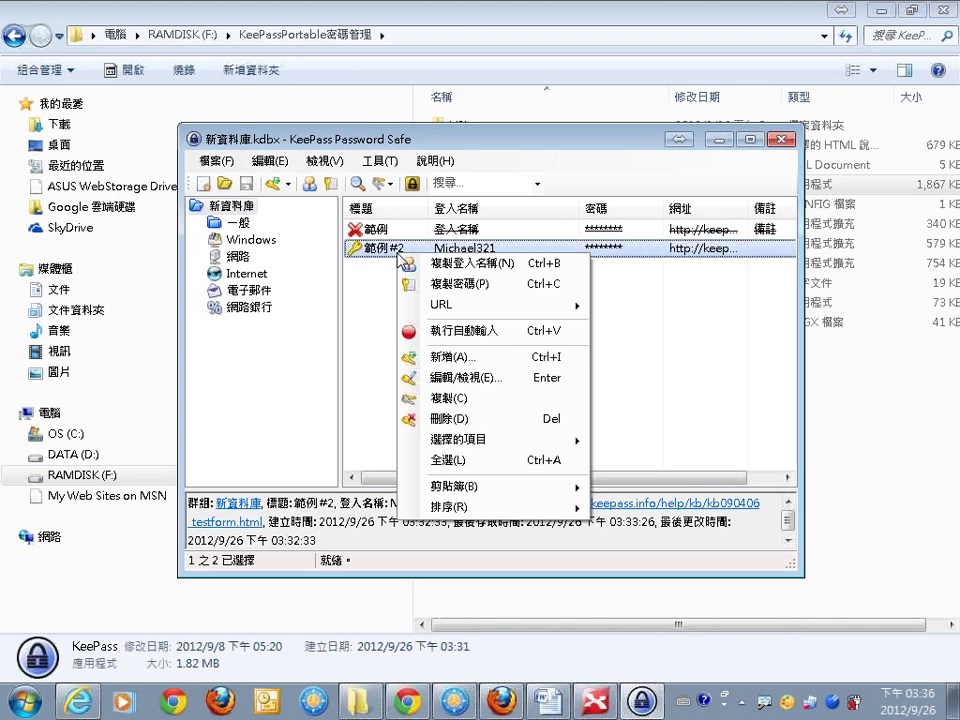
{"action": "left_click", "coordinate": [457, 380]}
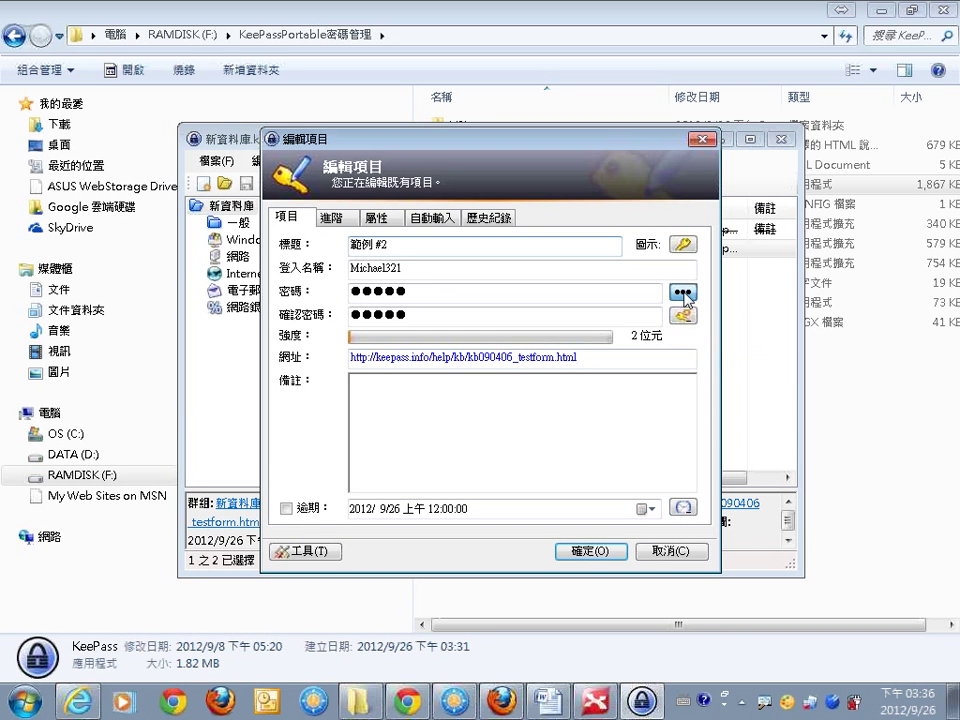
{"action": "left_click", "coordinate": [682, 293]}
{"action": "left_click", "coordinate": [684, 317]}
{"action": "left_click", "coordinate": [745, 332]}
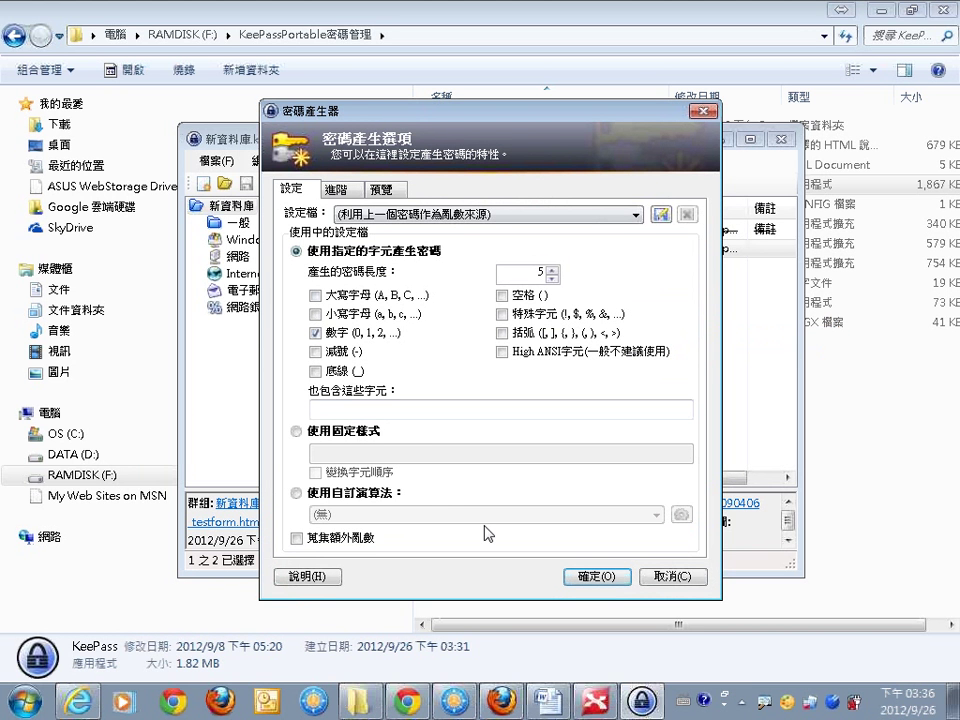
{"action": "left_click", "coordinate": [382, 189]}
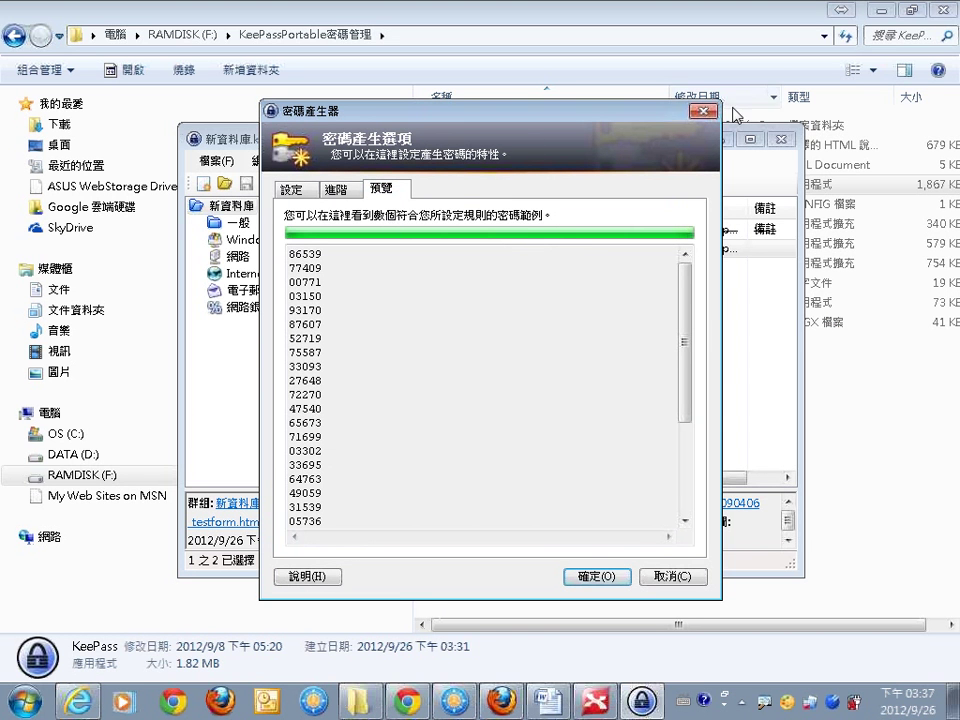
{"action": "left_click", "coordinate": [704, 111]}
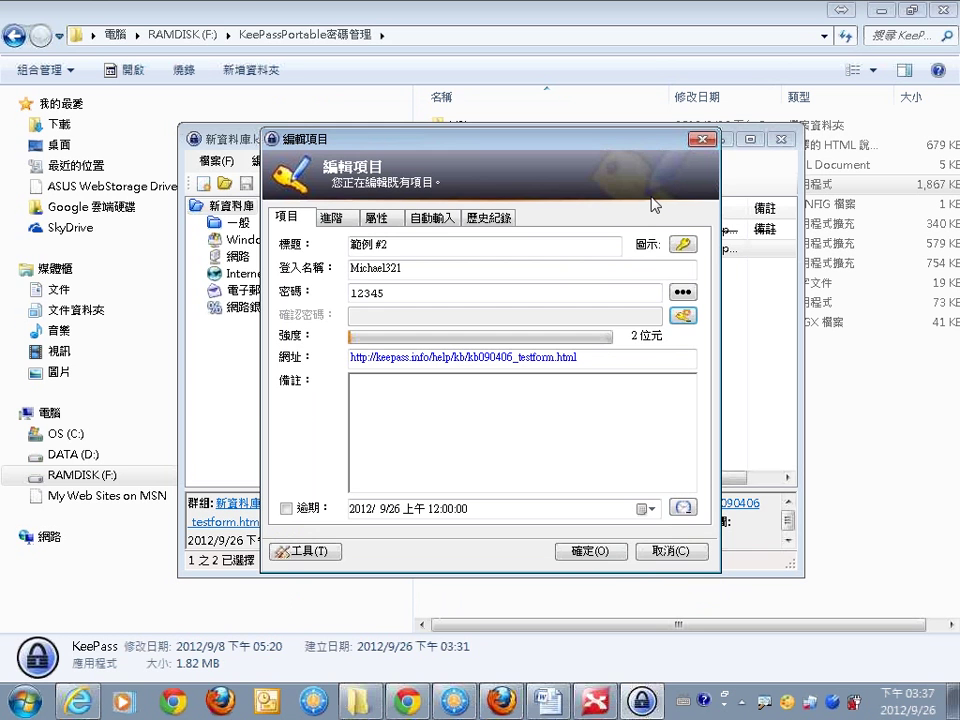
{"action": "key", "text": "Return"}
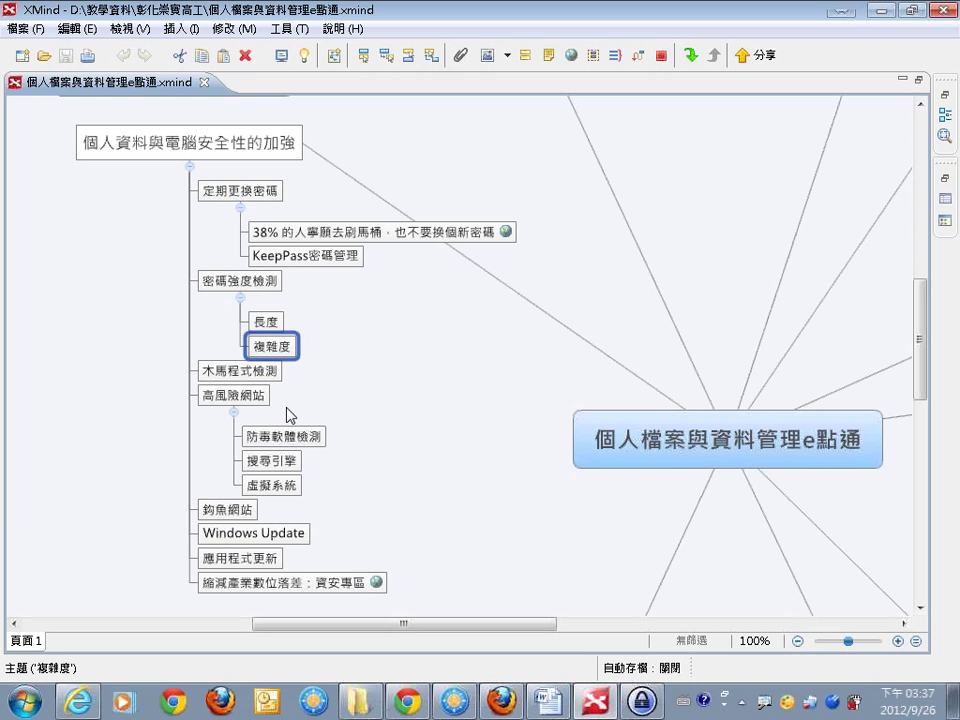
Scroll to the 高風險網站 topic and mark it with a red check and underline.
{"action": "left_click", "coordinate": [290, 414]}
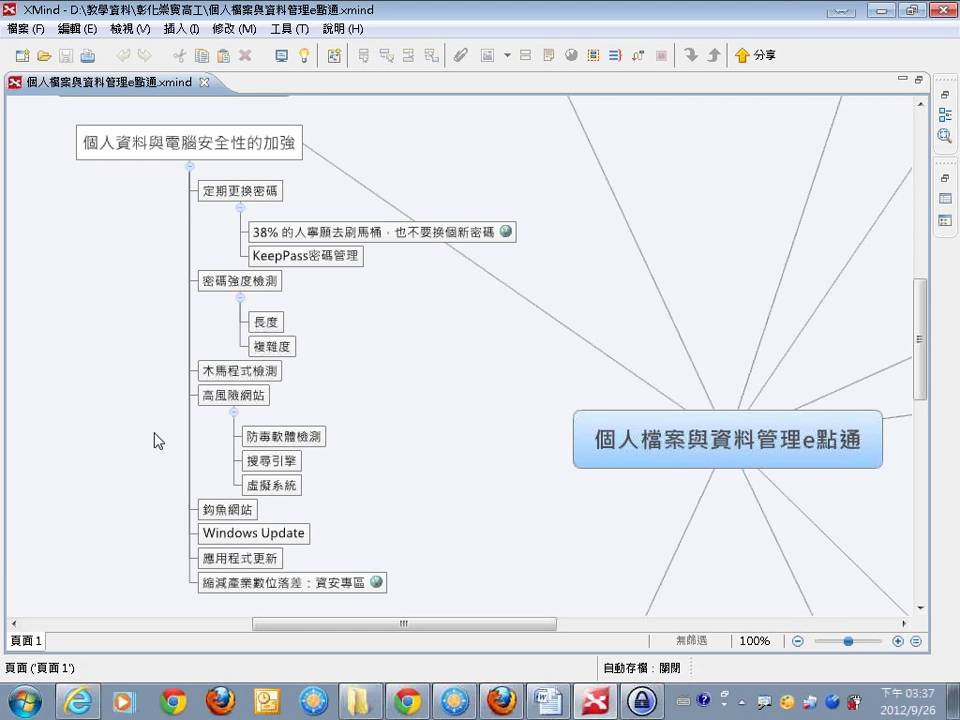
{"action": "scroll", "coordinate": [158, 440], "scroll_direction": "down", "scroll_amount": 2}
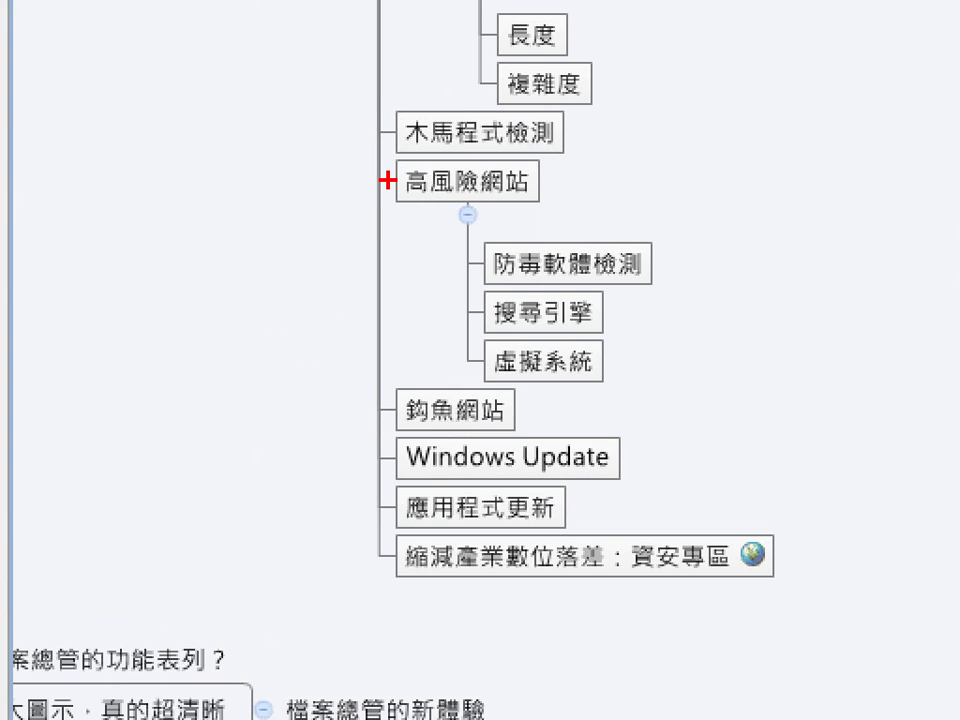
{"action": "mouse_move", "coordinate": [343, 176]}
{"action": "left_mouse_down"}
{"action": "mouse_move", "coordinate": [376, 184]}
{"action": "mouse_move", "coordinate": [396, 133]}
{"action": "left_mouse_up"}
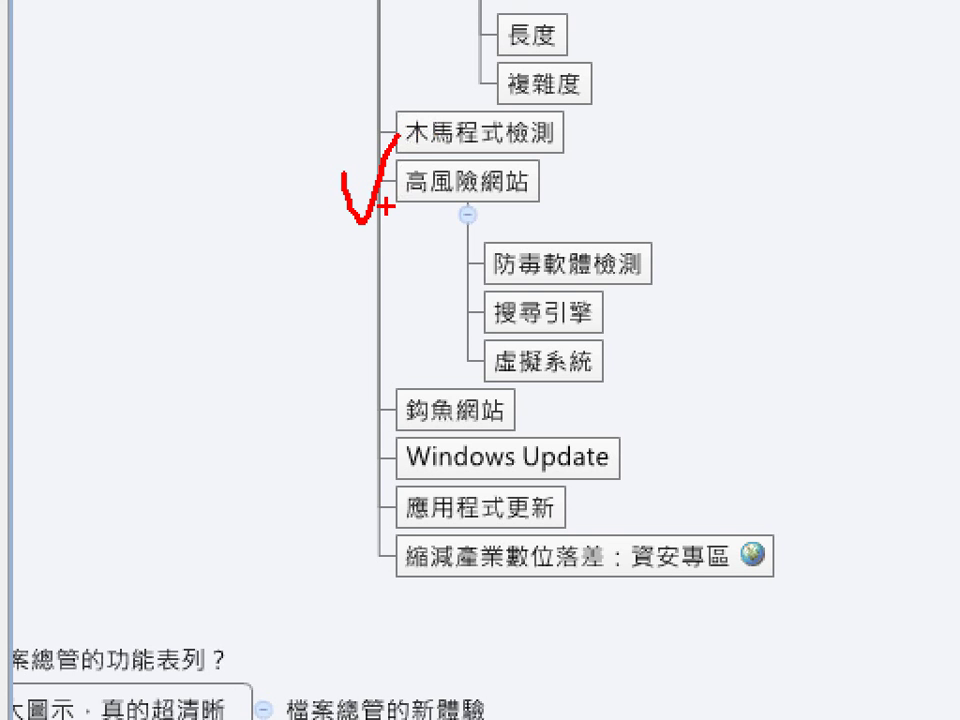
{"action": "left_click_drag", "start_coordinate": [386, 206], "coordinate": [566, 207]}
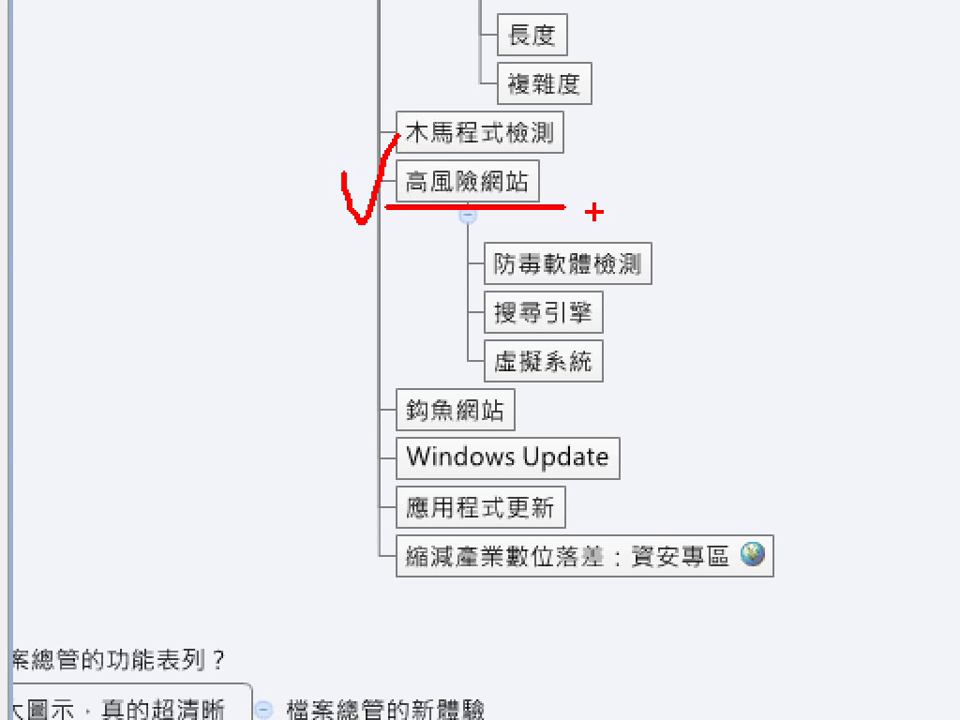
Draw red ink beside its child topics, underlining 防毒軟體檢測 and 搜尋引擎.
{"action": "left_click_drag", "start_coordinate": [463, 233], "coordinate": [481, 390]}
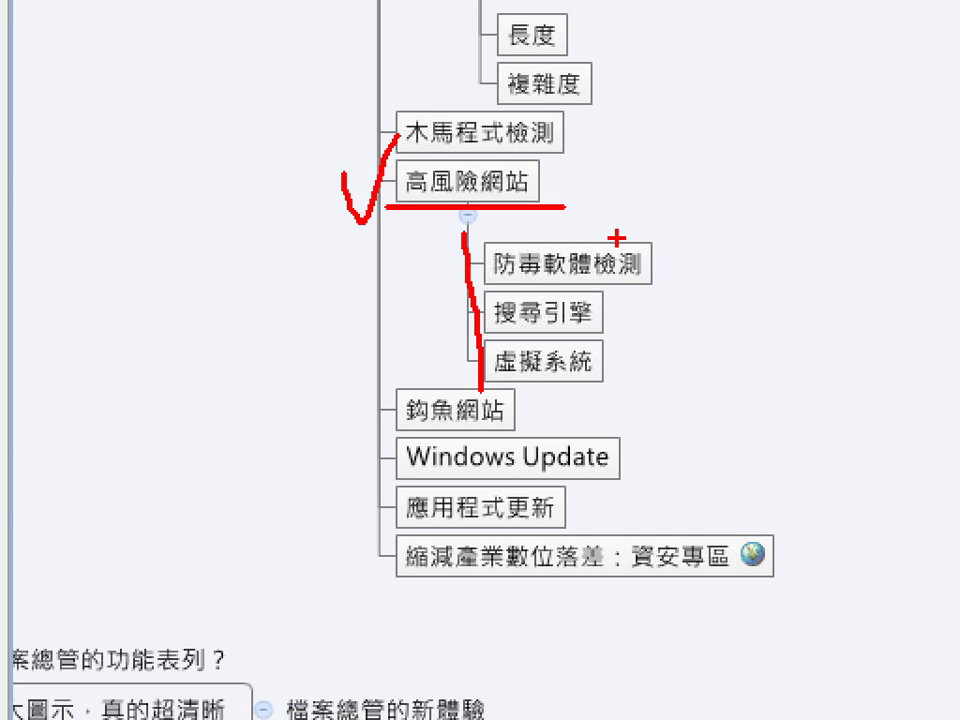
{"action": "left_click_drag", "start_coordinate": [466, 283], "coordinate": [671, 281]}
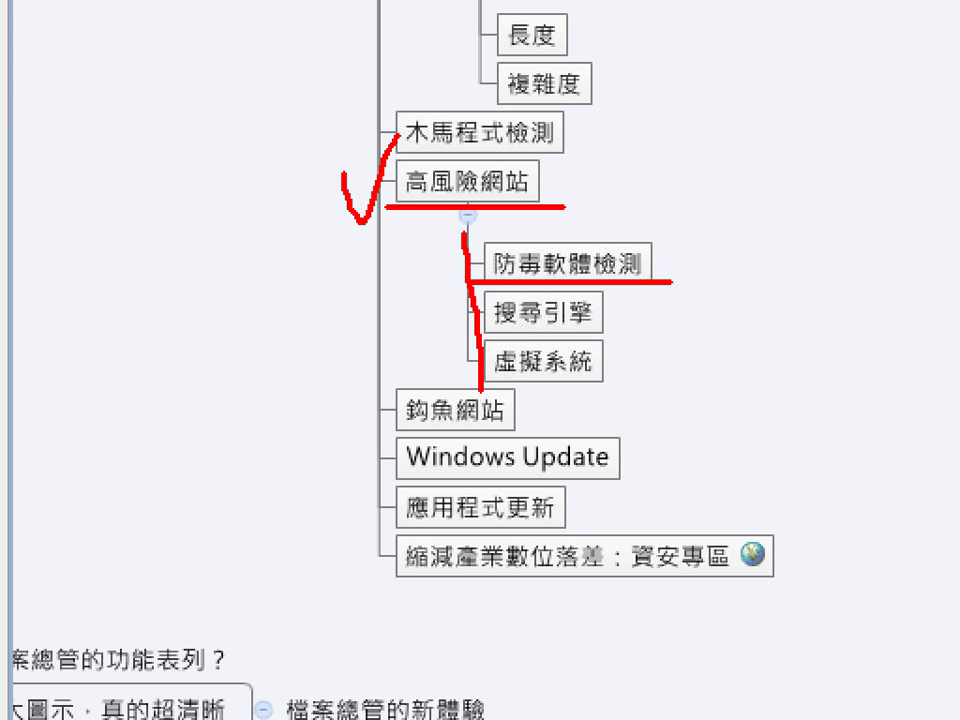
{"action": "left_click_drag", "start_coordinate": [671, 282], "coordinate": [685, 281]}
{"action": "mouse_move", "coordinate": [465, 336]}
{"action": "left_mouse_down"}
{"action": "mouse_move", "coordinate": [618, 334]}
{"action": "mouse_move", "coordinate": [714, 298]}
{"action": "mouse_move", "coordinate": [757, 268]}
{"action": "left_mouse_up"}
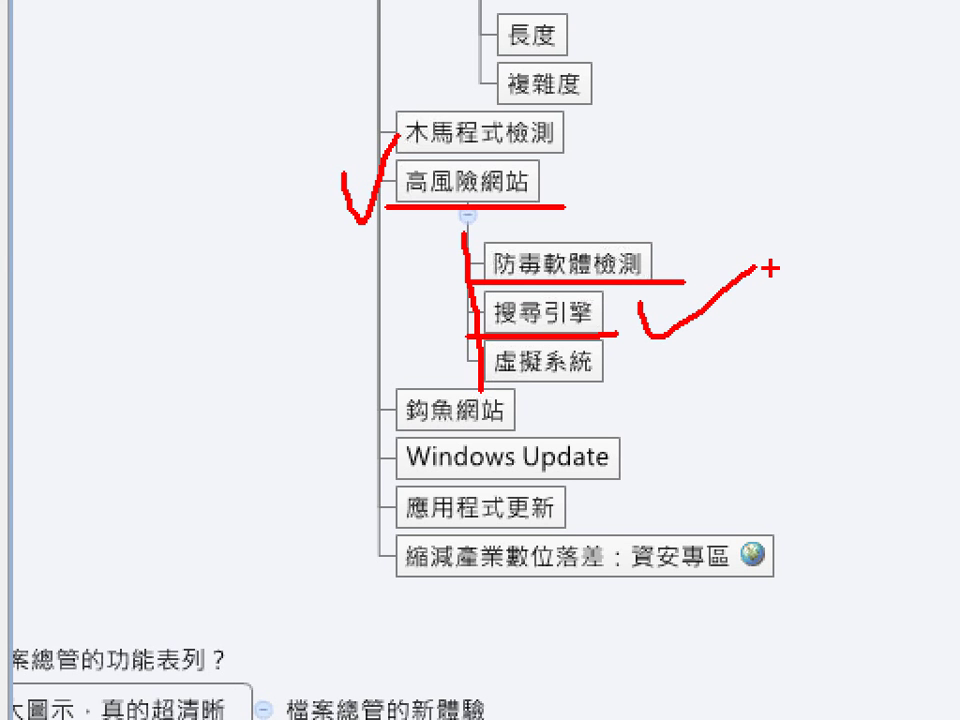